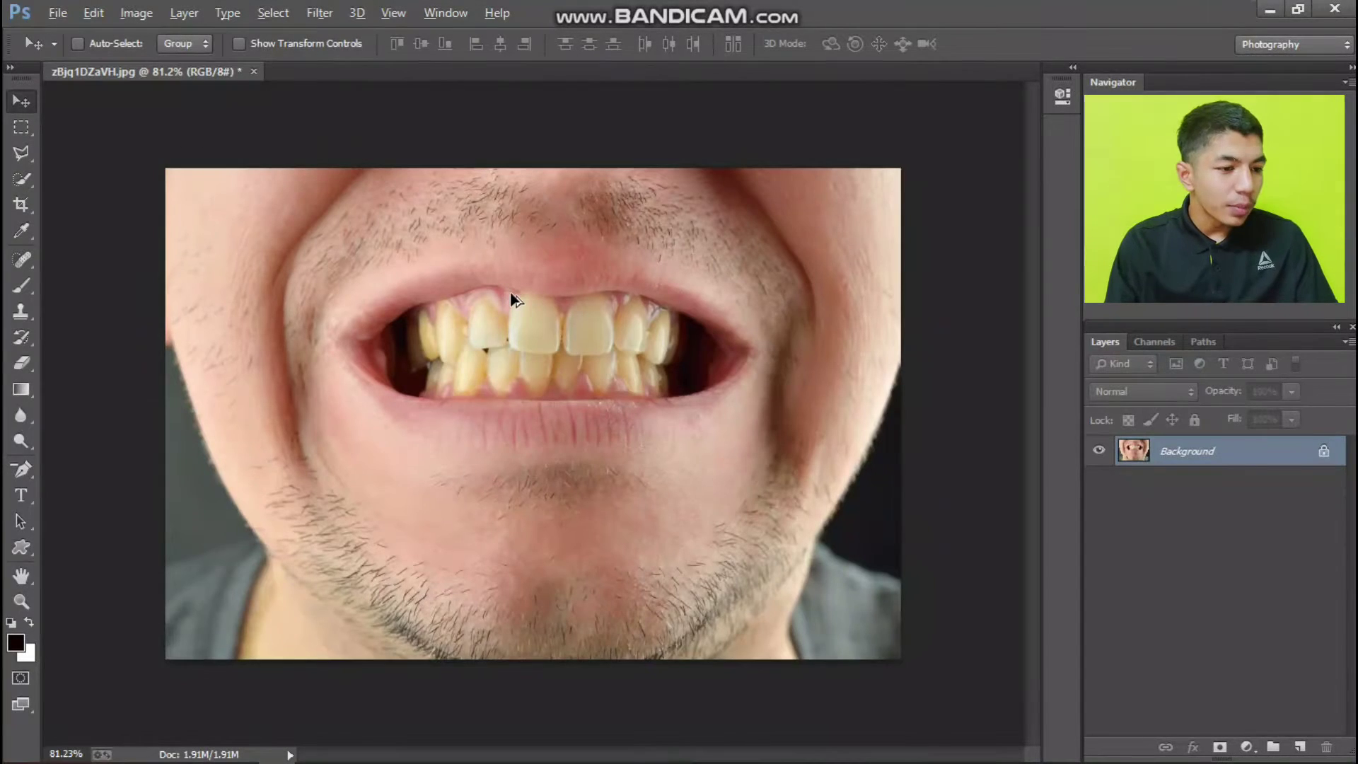
Zoom in slightly on the open photo of the smiling mouth with yellow teeth.
scroll(514, 298, "up", 1)
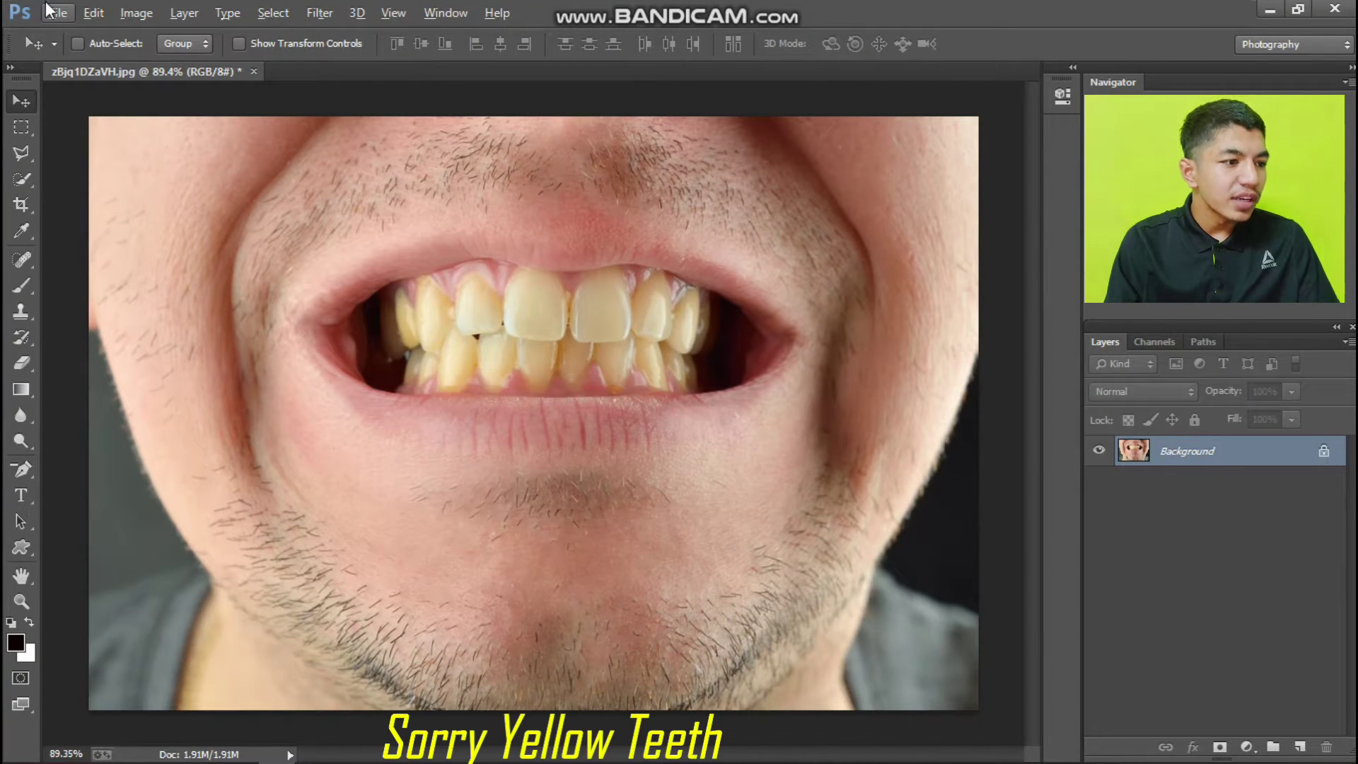
left_click(48, 10)
left_click(136, 117)
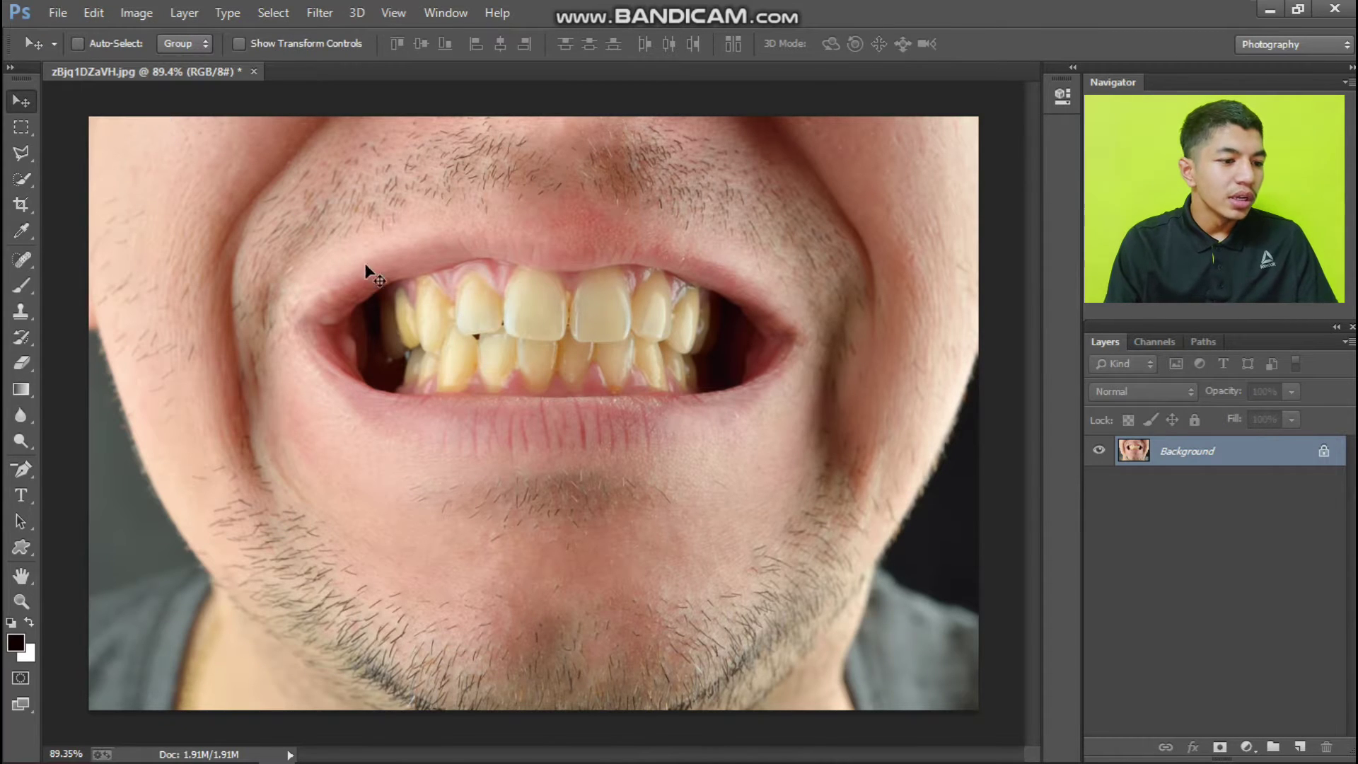
scroll(544, 357, "up", 1)
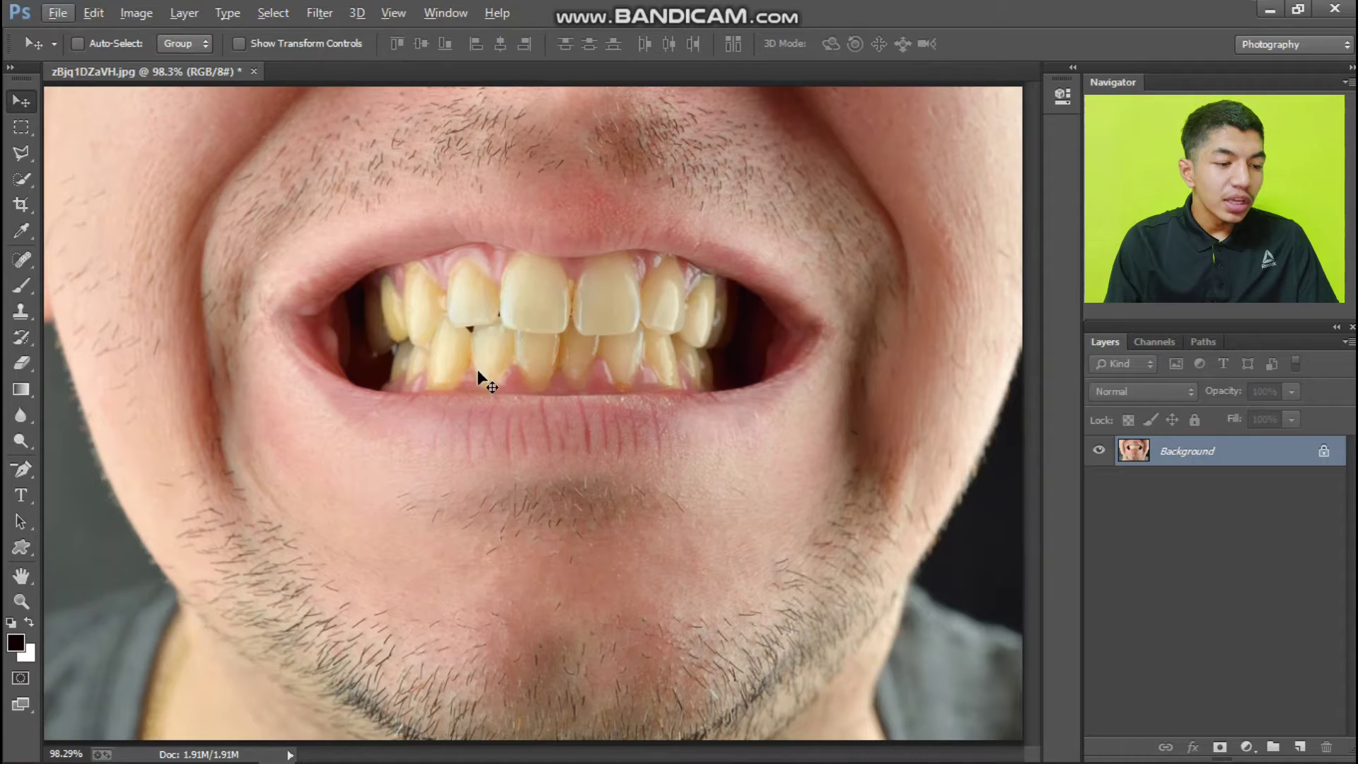
scroll(822, 456, "down", 1)
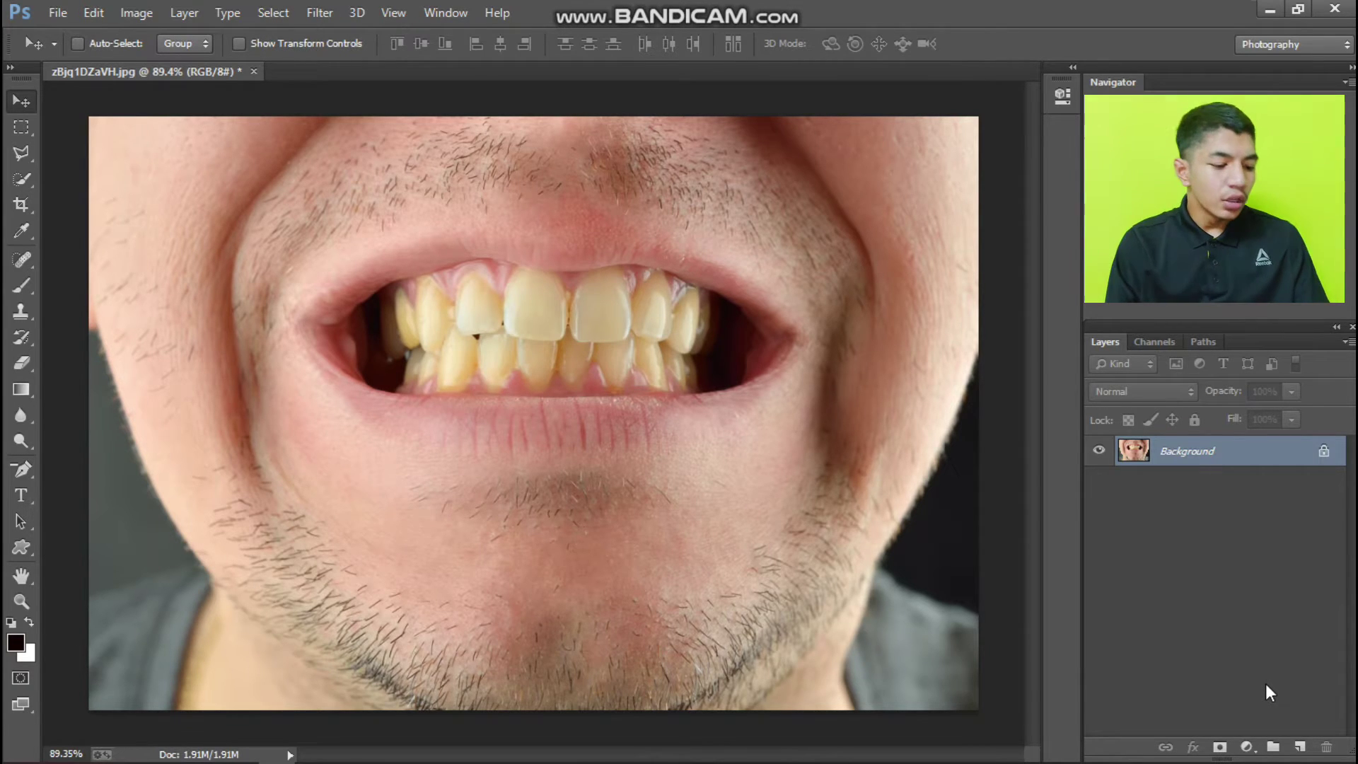
scroll(750, 481, "up", 1)
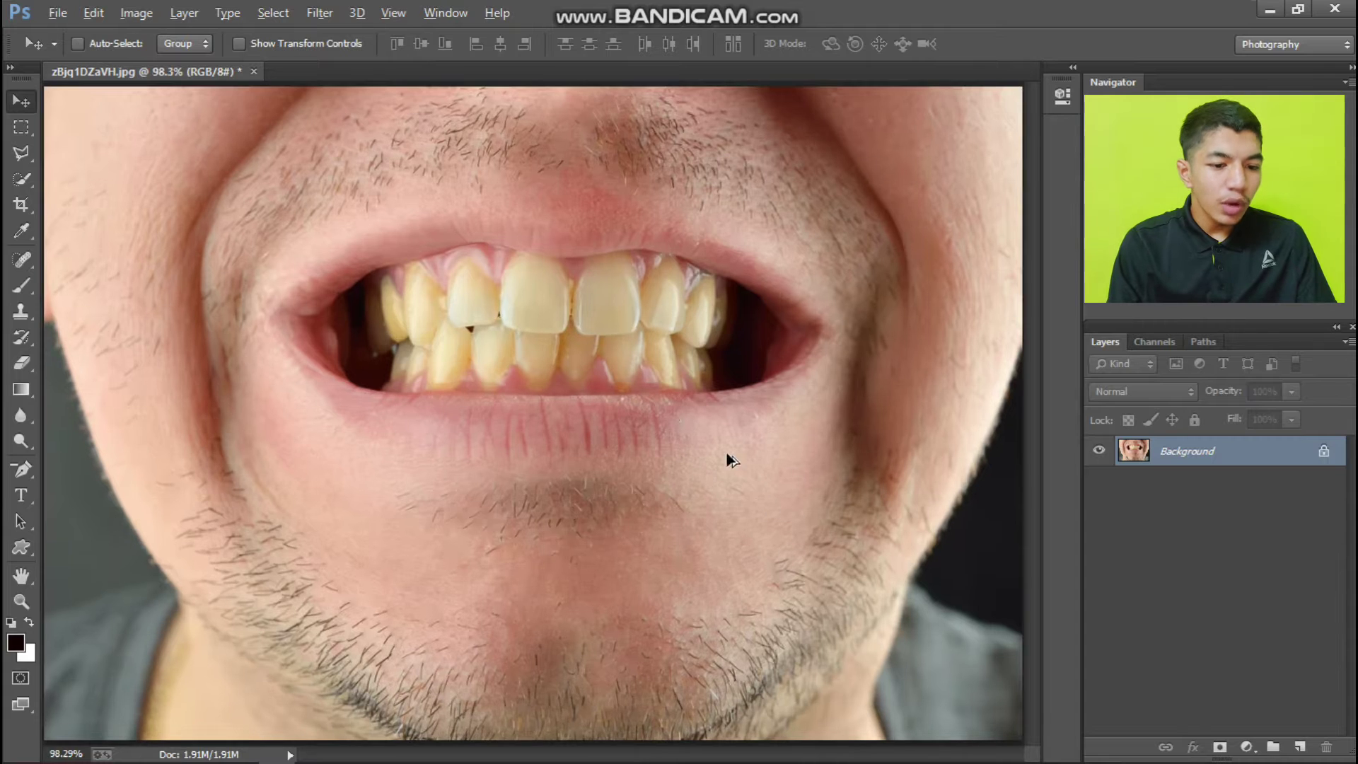
Add a Hue/Saturation adjustment layer on Yellows with Saturation -43 and Lightness +68.
left_click(1246, 746)
left_click(1233, 497)
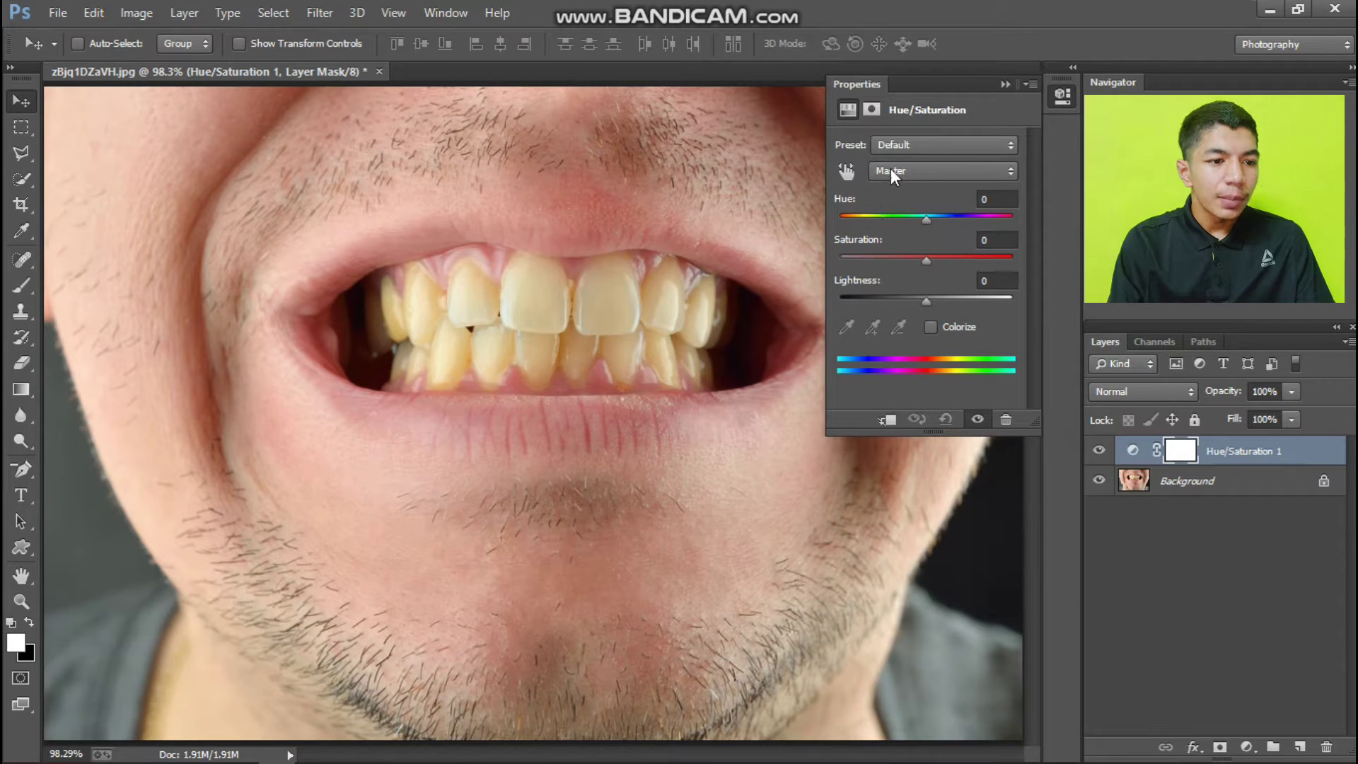
left_click(902, 171)
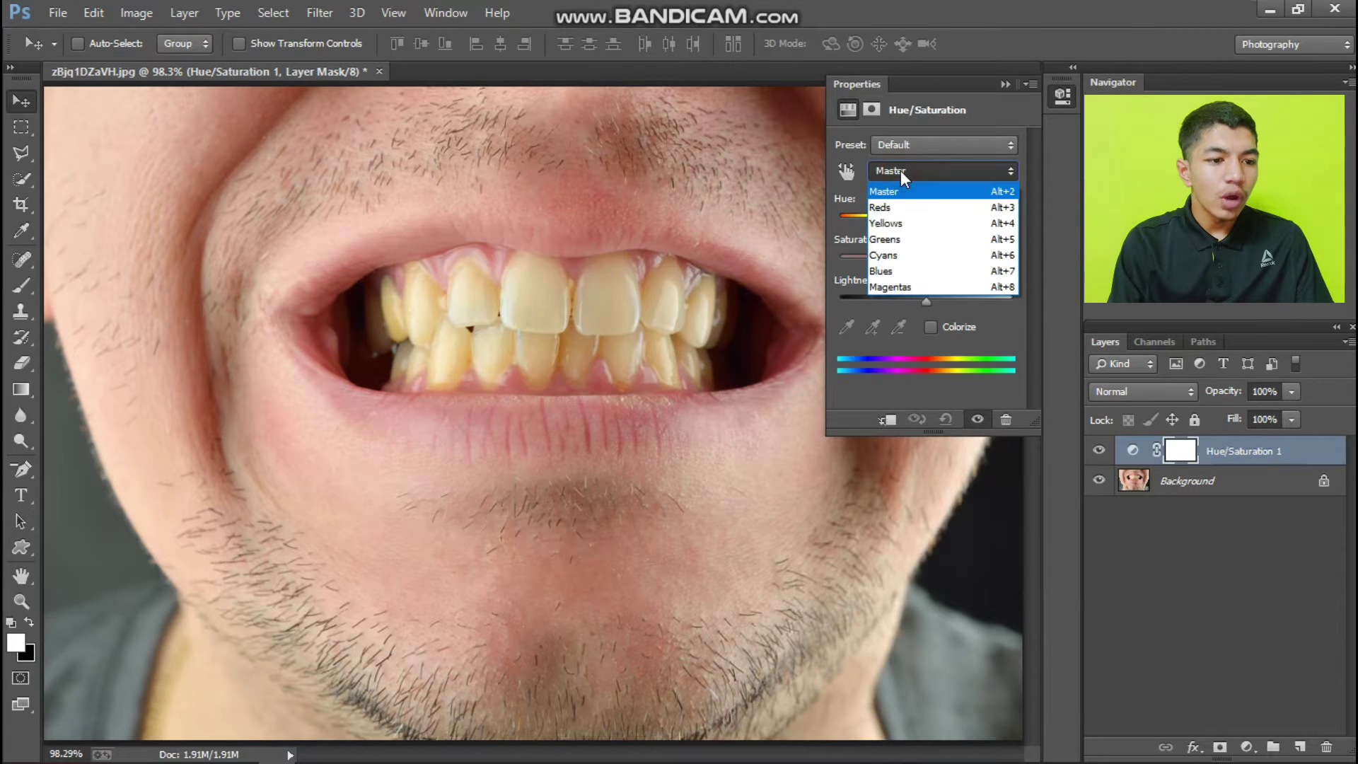
left_click(890, 220)
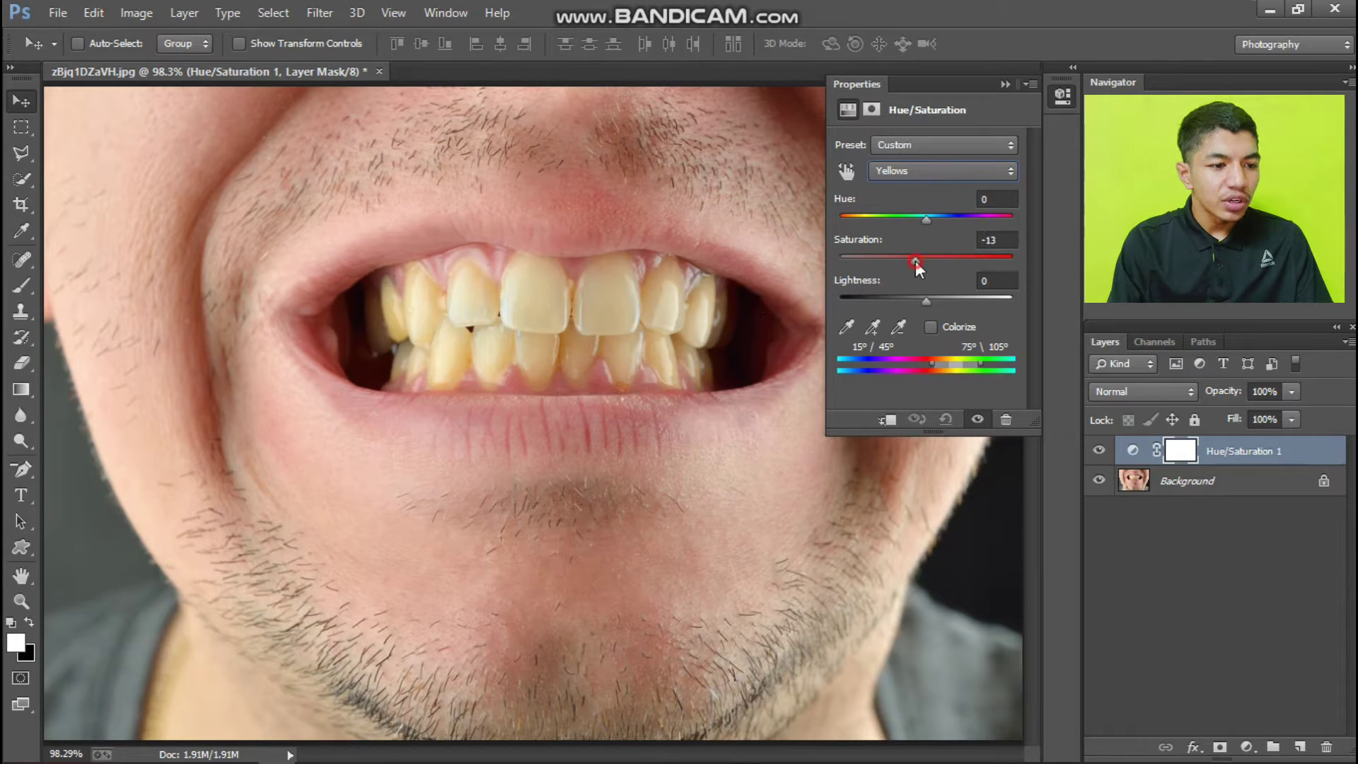
left_click_drag(915, 261, 889, 262)
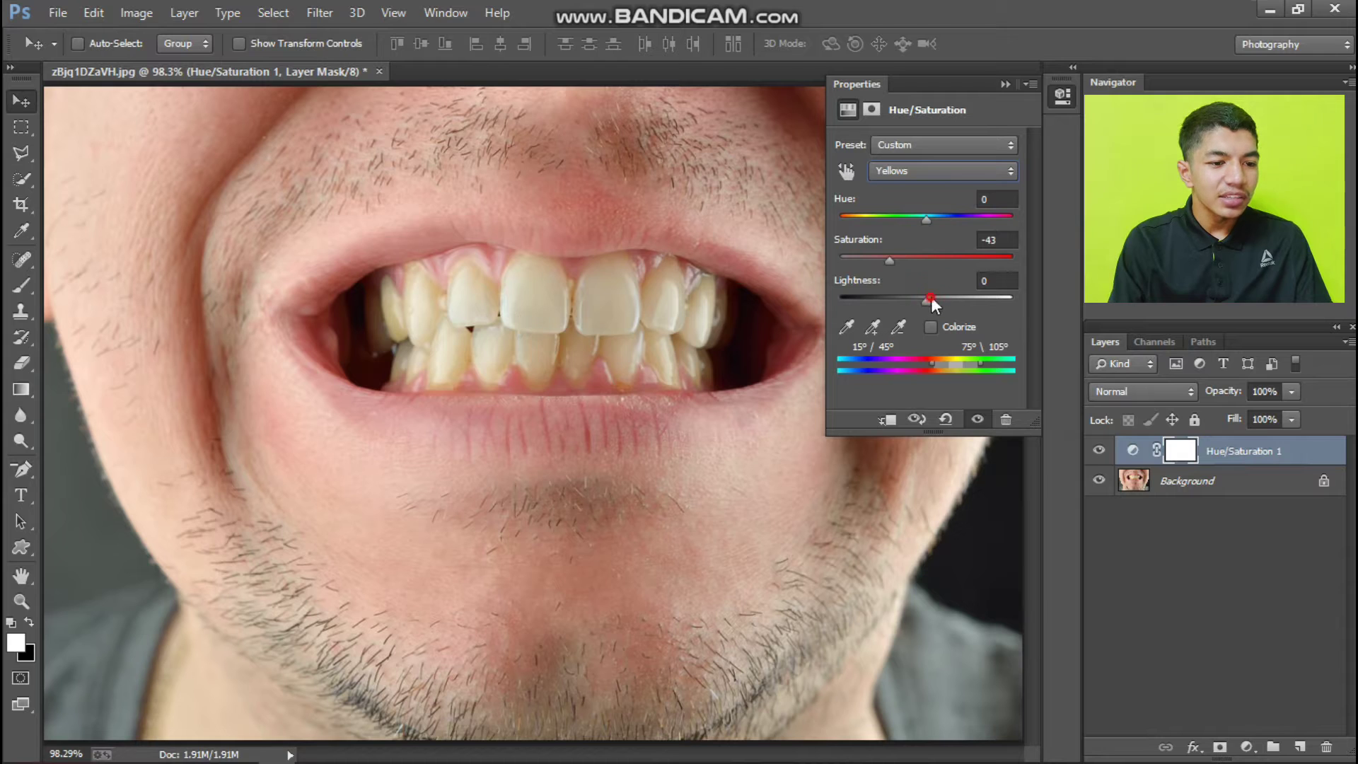
left_click_drag(928, 300, 984, 302)
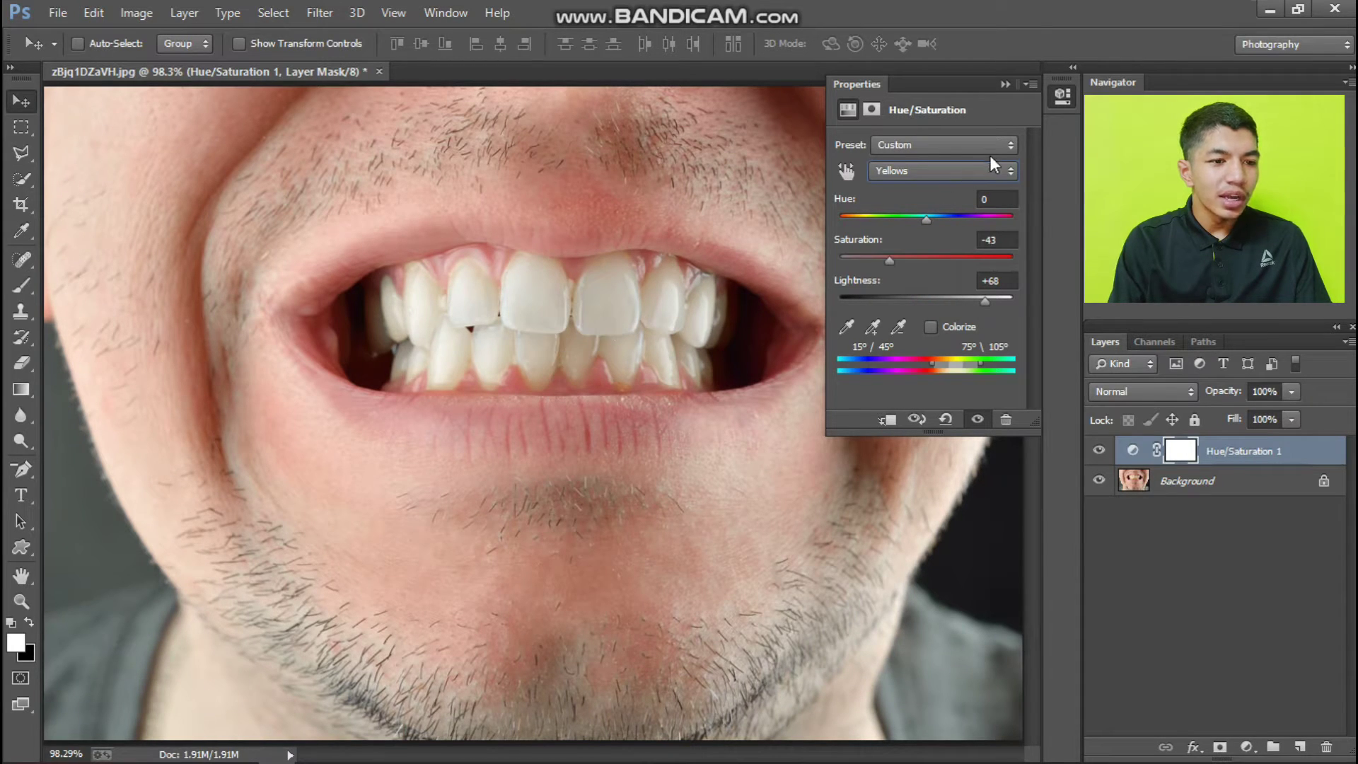
left_click(1006, 85)
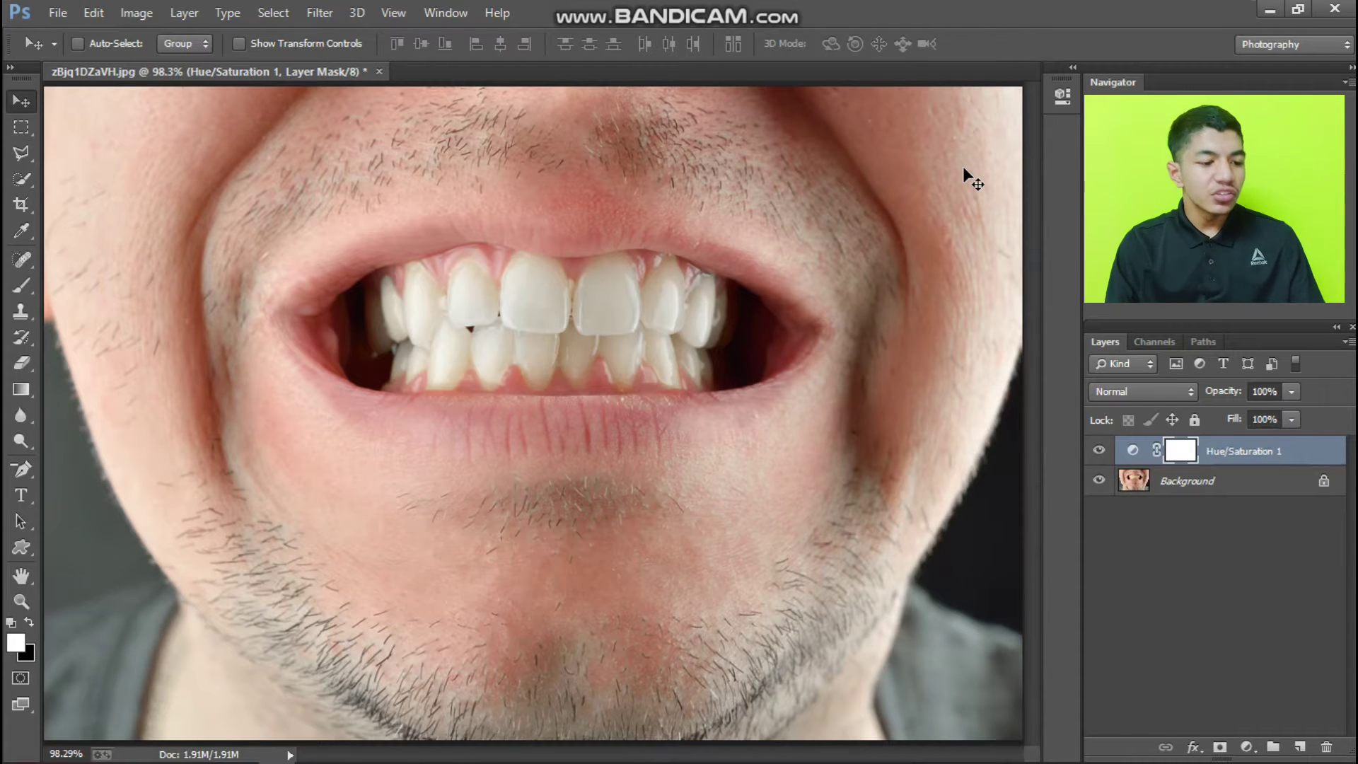
left_click(1100, 451)
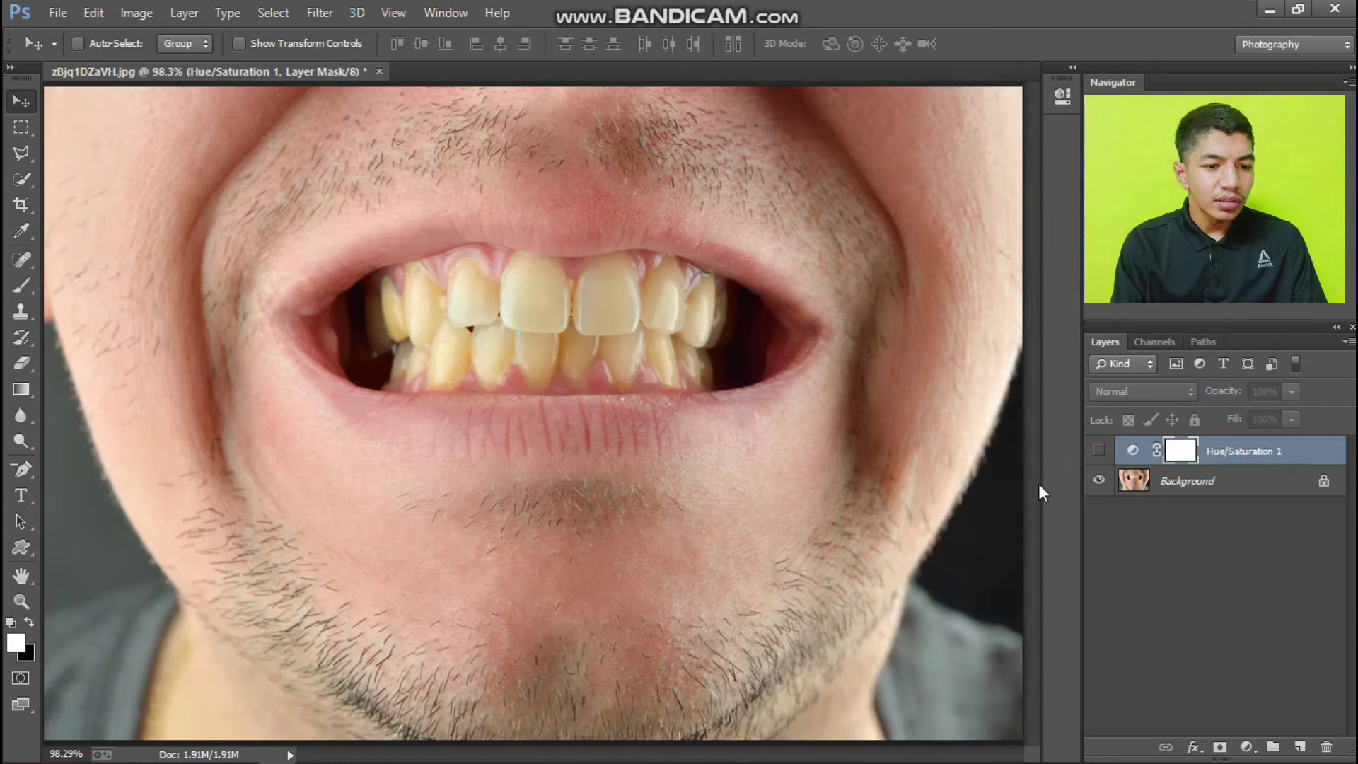
left_click(1098, 453)
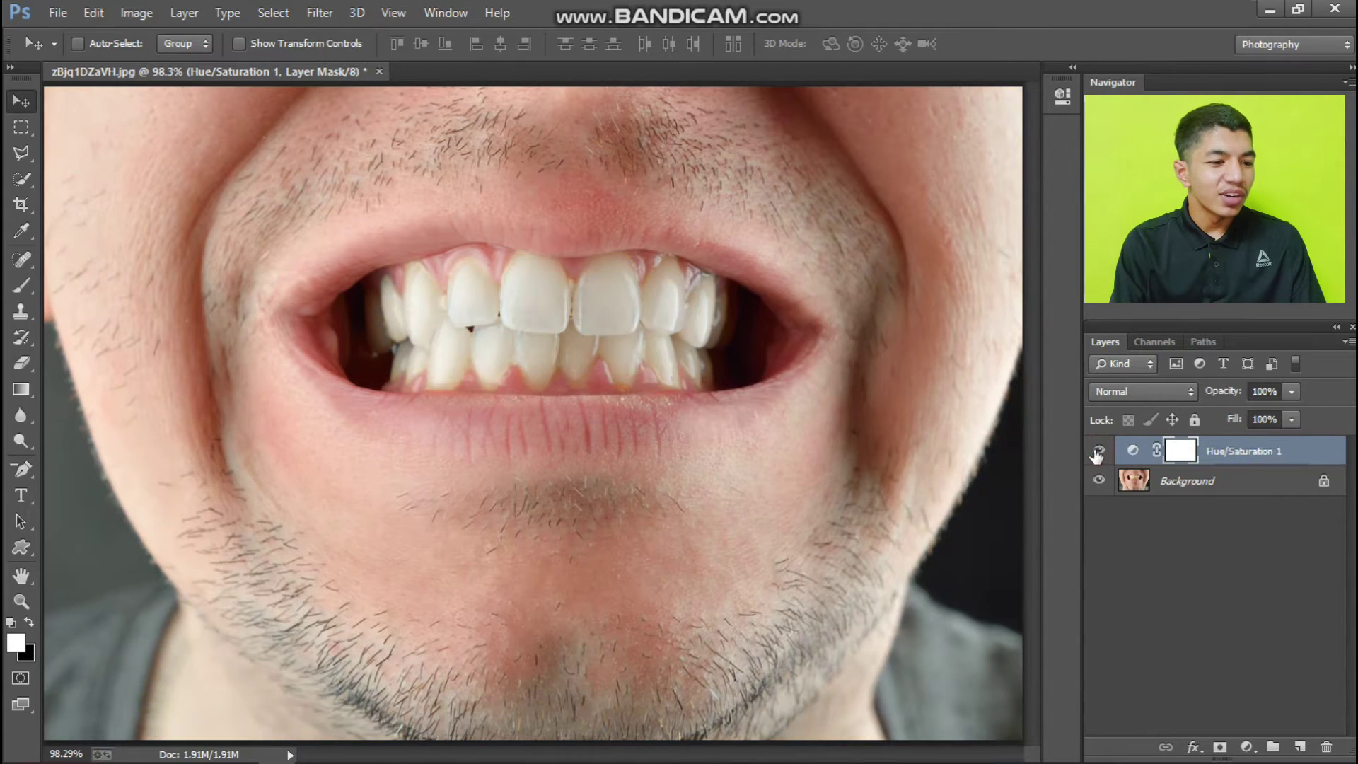
scroll(576, 424, "up", 1)
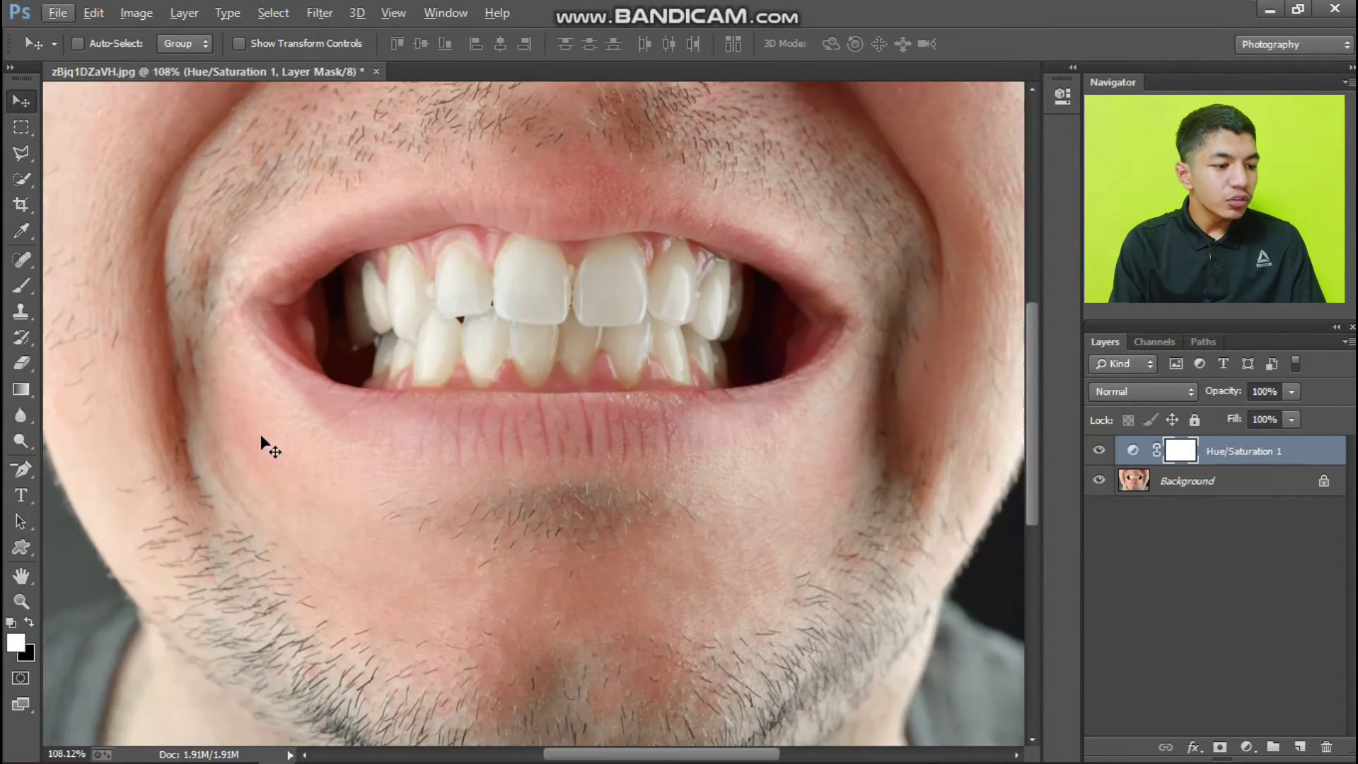
left_click(1096, 456)
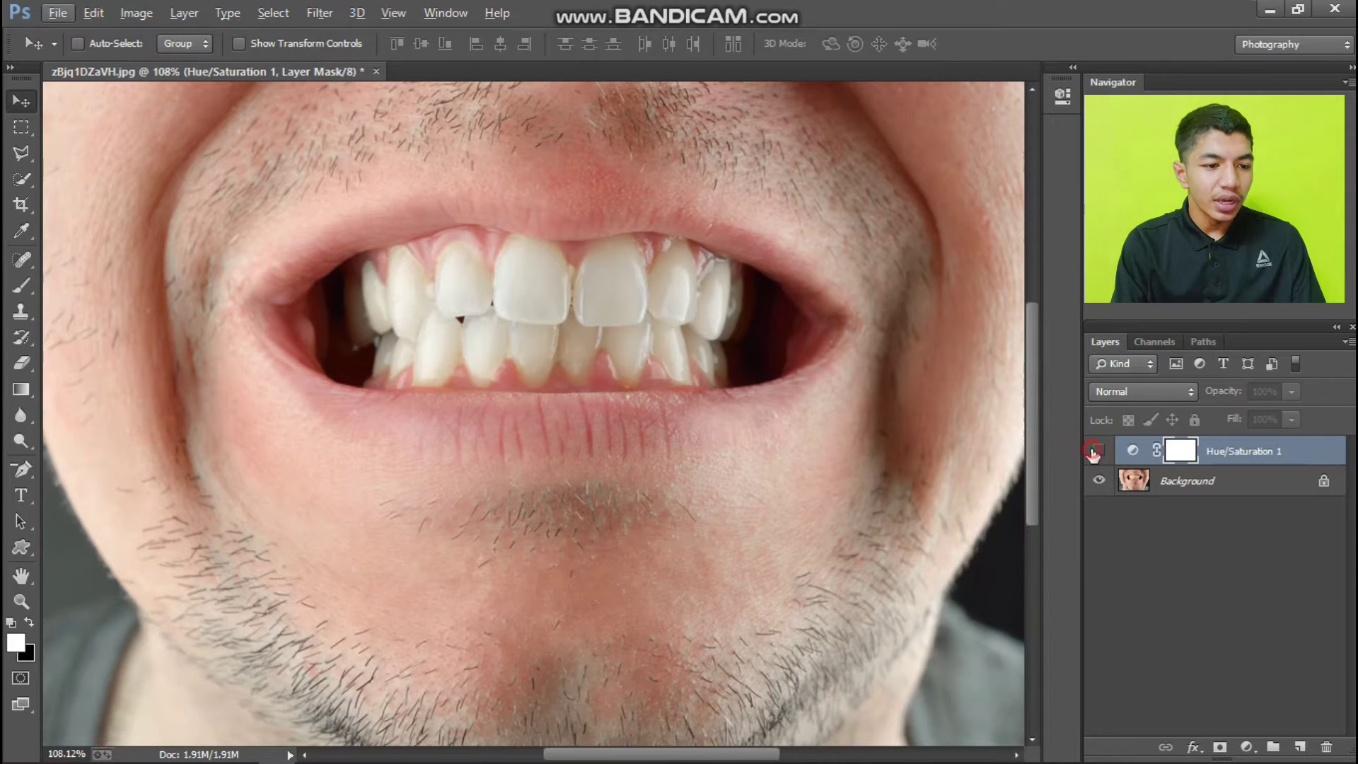
left_click(1100, 453)
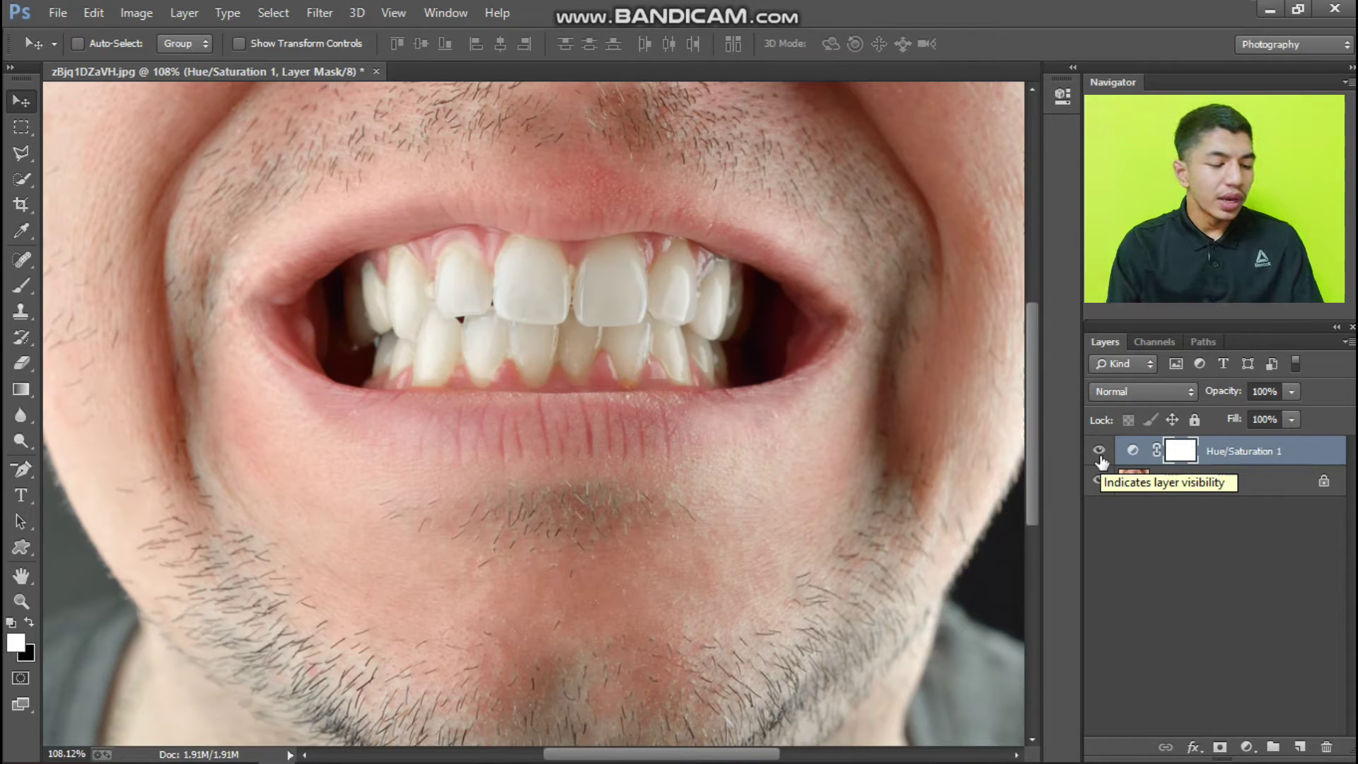
left_click(1100, 452)
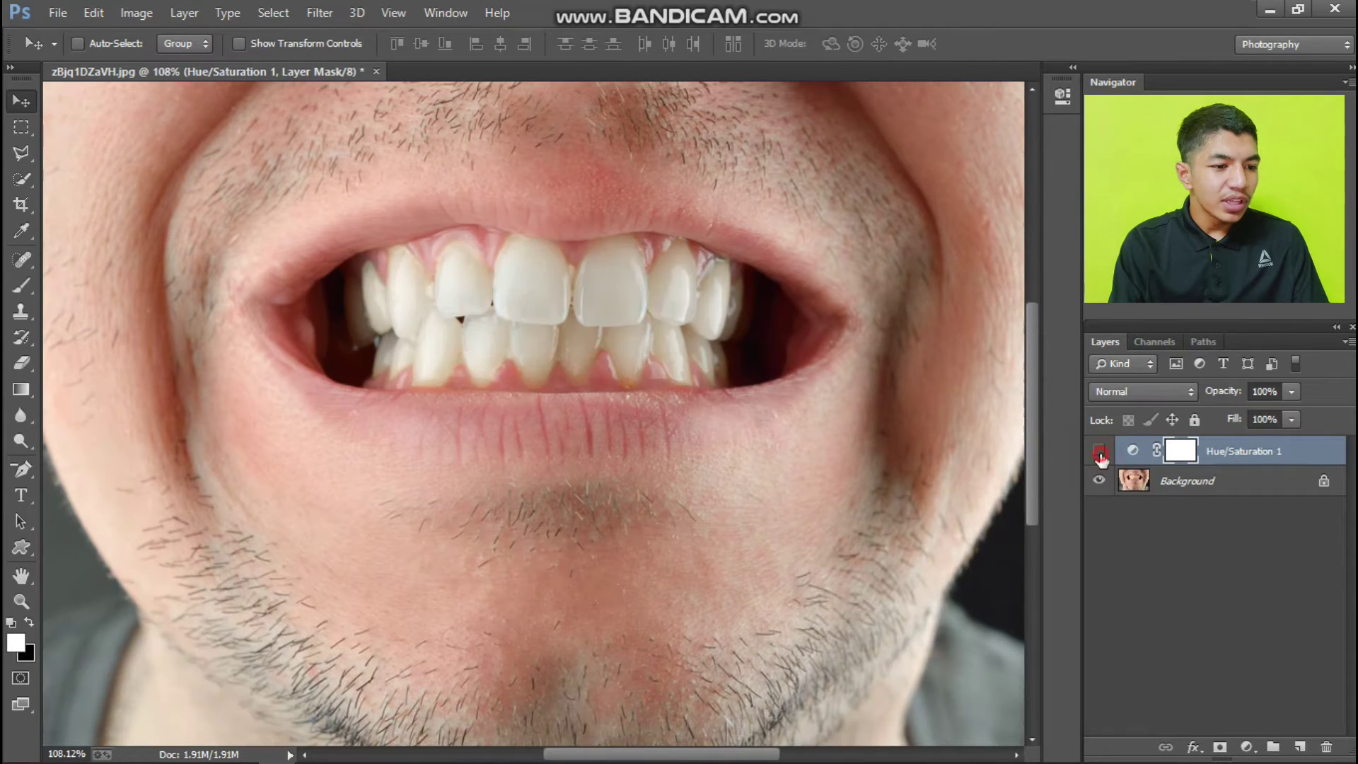
left_click(1100, 453)
left_click(1100, 453)
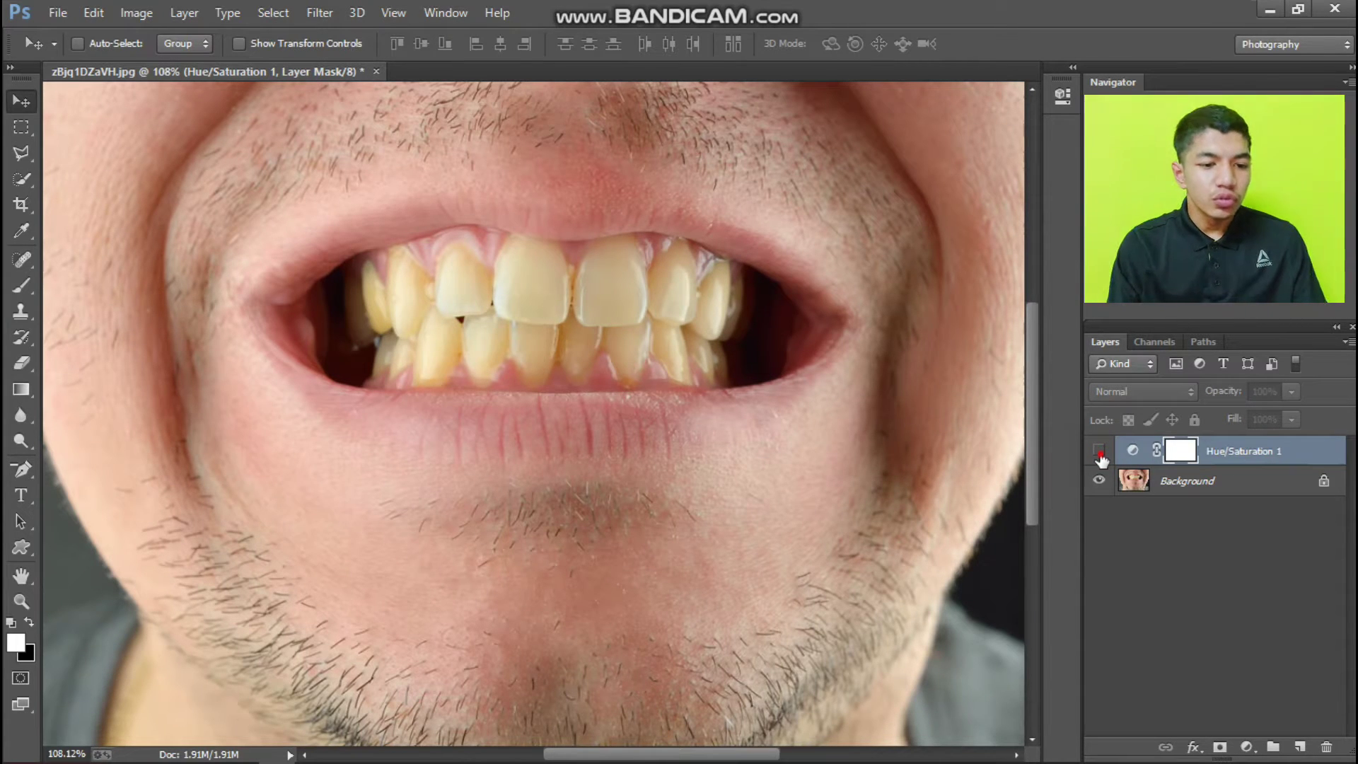
left_click(1100, 453)
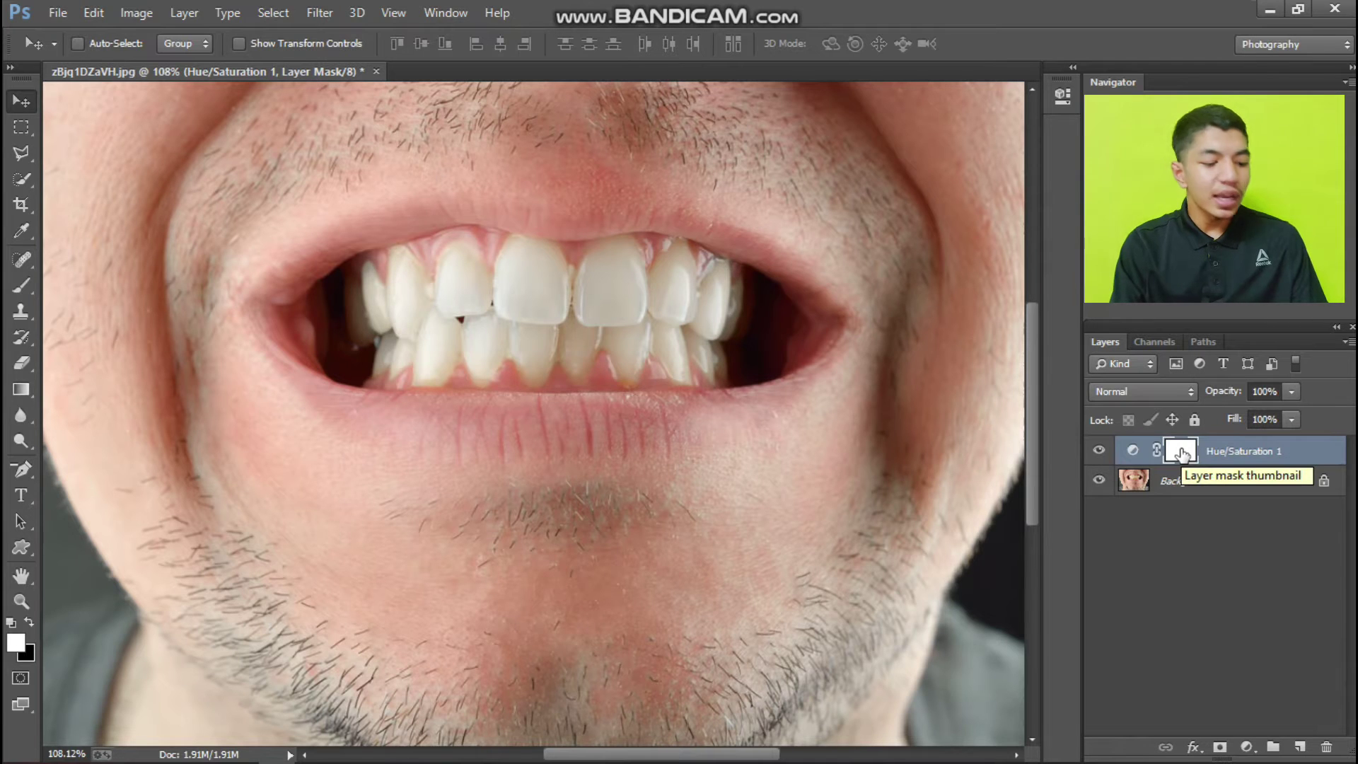
Invert the Hue/Saturation 1 mask to black to hide the whitening, then select the Brush tool.
key("ctrl+i")
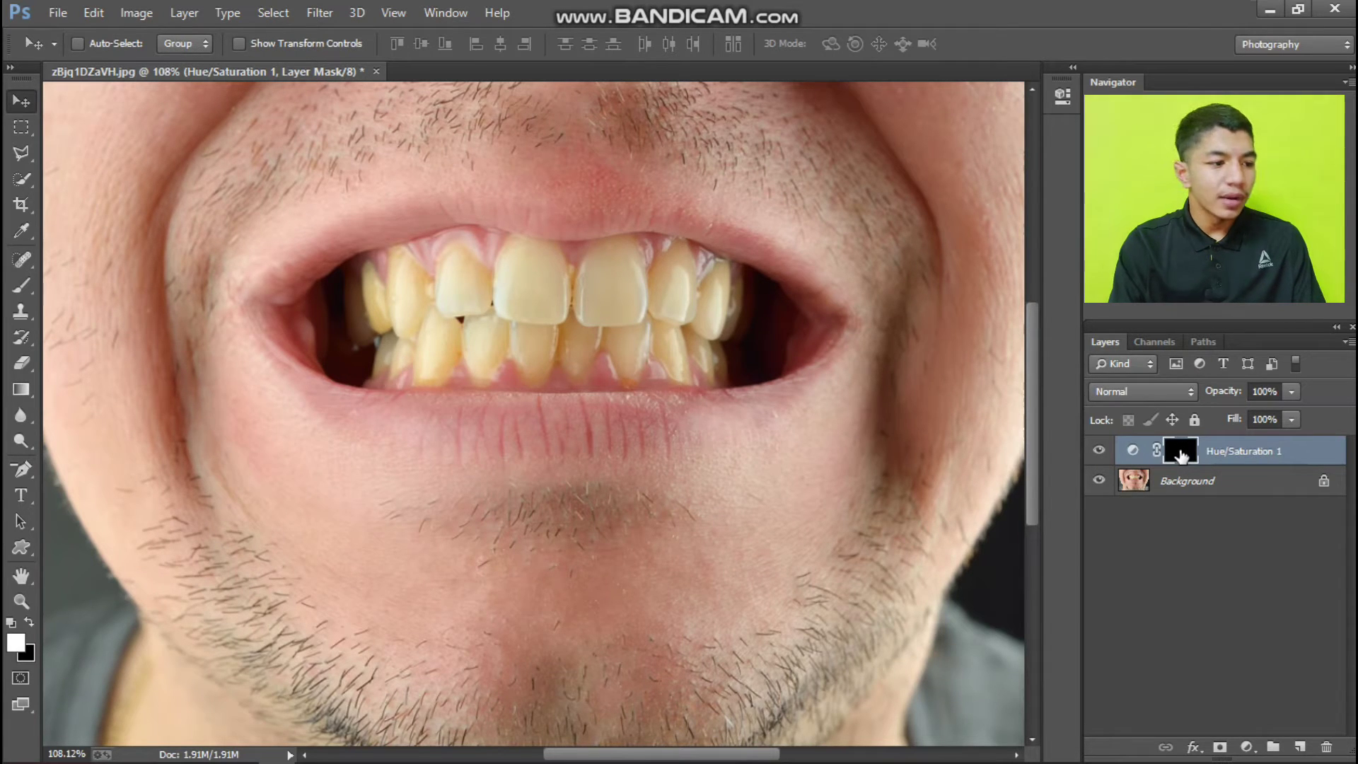
left_click(20, 286)
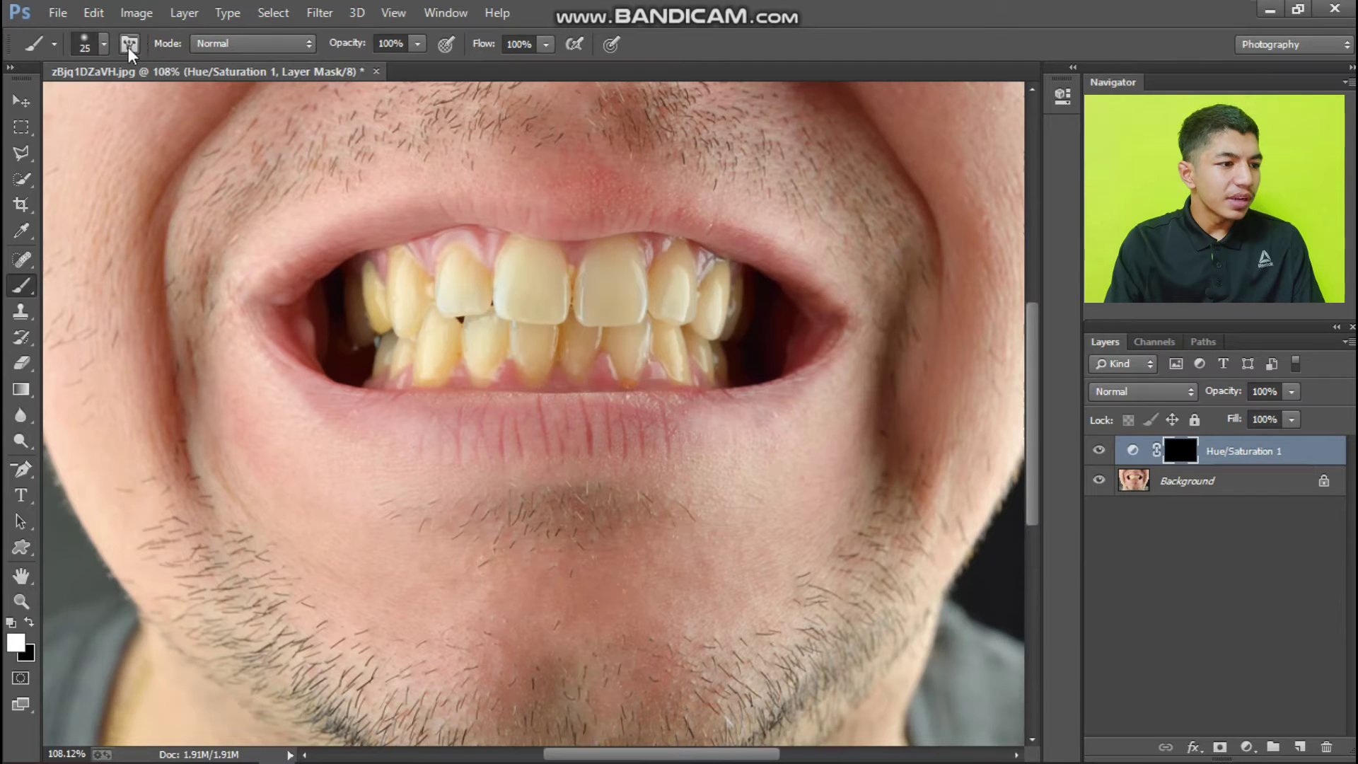
With a size-40 brush, paint the mask over the upper-left, lower and upper-right teeth.
left_click(101, 45)
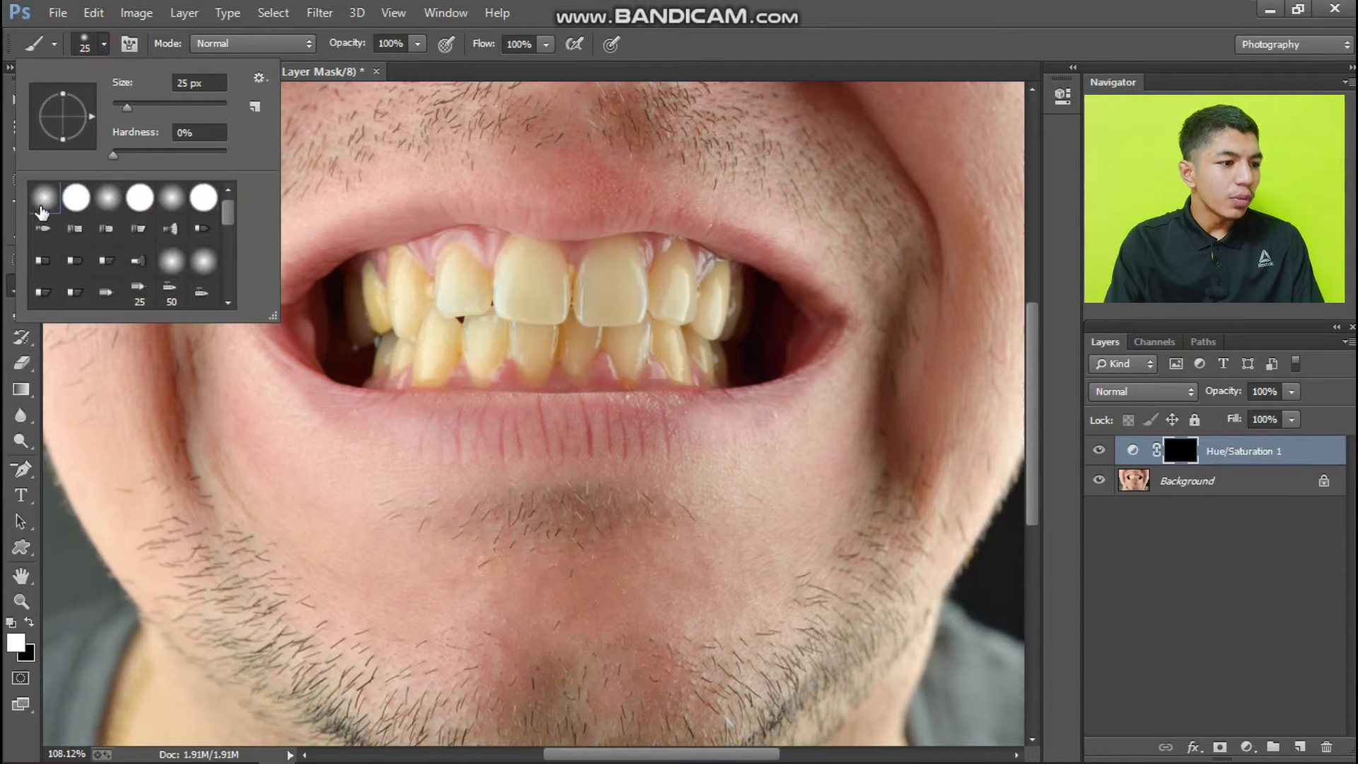
left_click(101, 45)
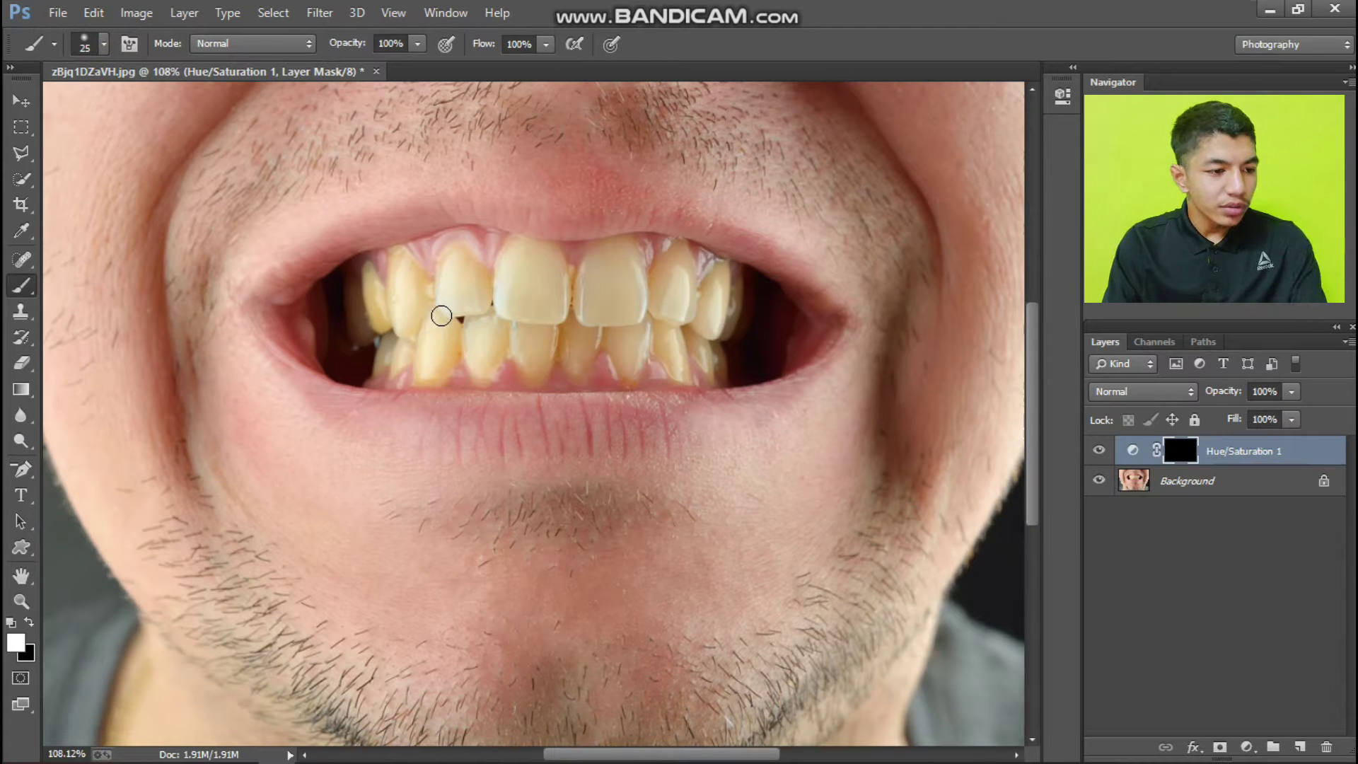
key("bracketright")
key("bracketright")
key("bracketright")
mouse_move(447, 320)
left_mouse_down()
mouse_move(540, 302)
mouse_move(597, 318)
mouse_move(614, 283)
left_mouse_up()
mouse_move(493, 341)
left_mouse_down()
mouse_move(391, 304)
mouse_move(425, 282)
mouse_move(407, 282)
mouse_move(468, 289)
mouse_move(440, 358)
mouse_move(403, 354)
mouse_move(391, 333)
mouse_move(544, 359)
left_mouse_up()
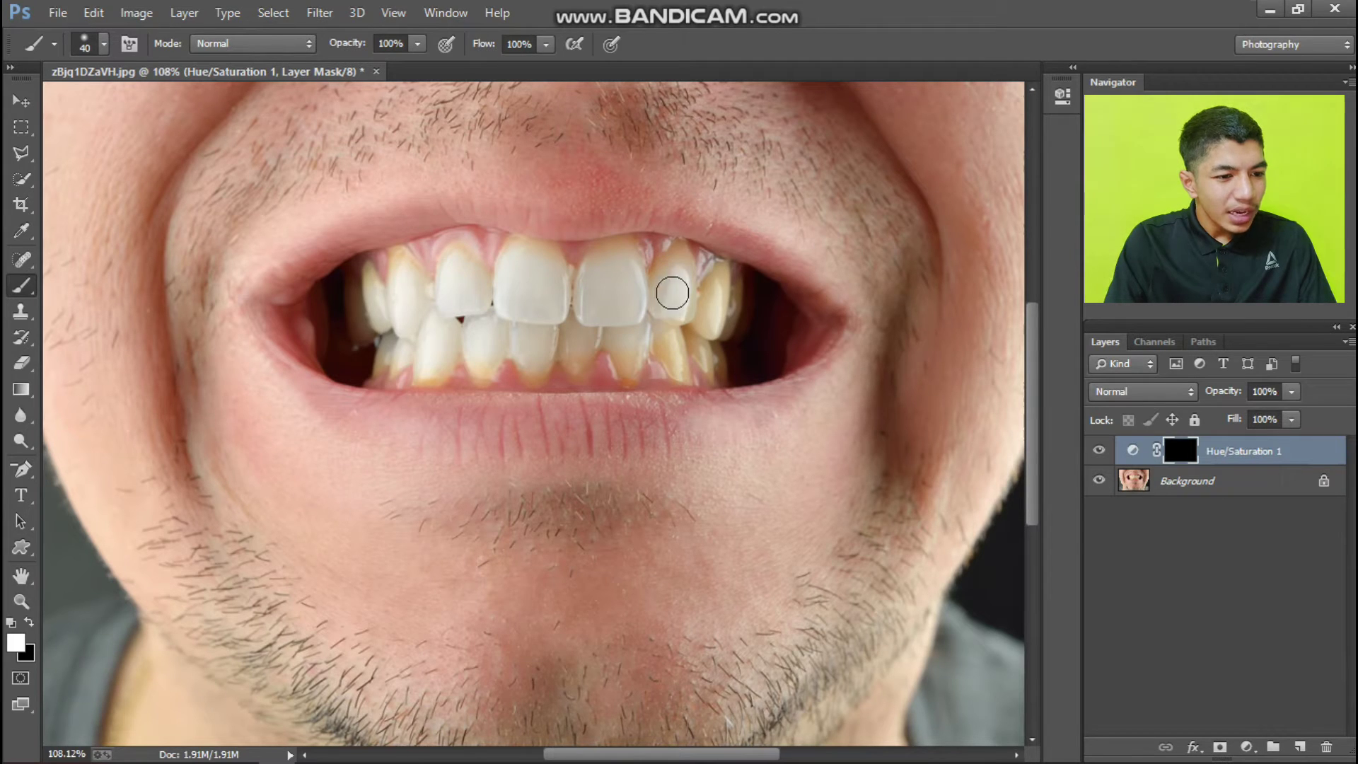
left_click_drag(672, 292, 718, 291)
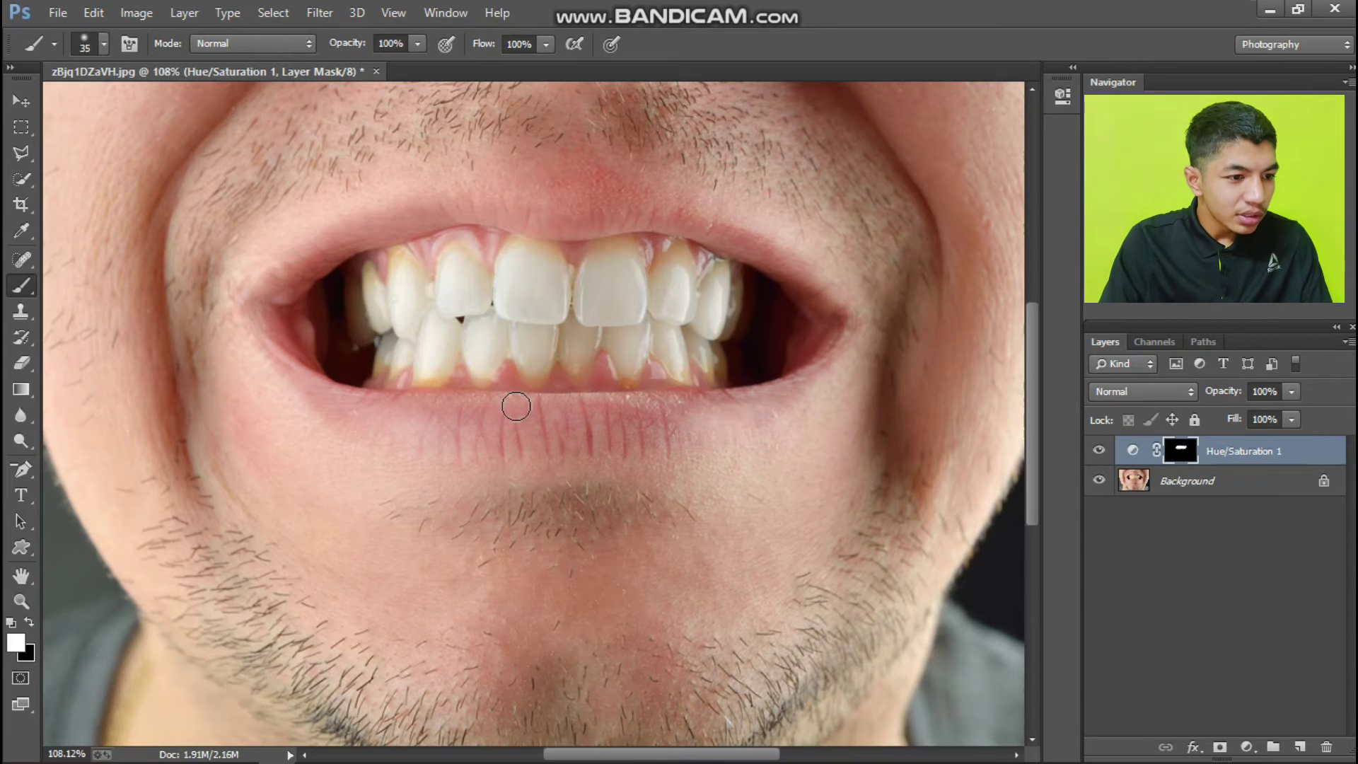
Reduce the brush to size 35 and zoom in and out to check the teeth edges.
scroll(516, 403, "up", 3)
key("bracketleft")
key("bracketleft")
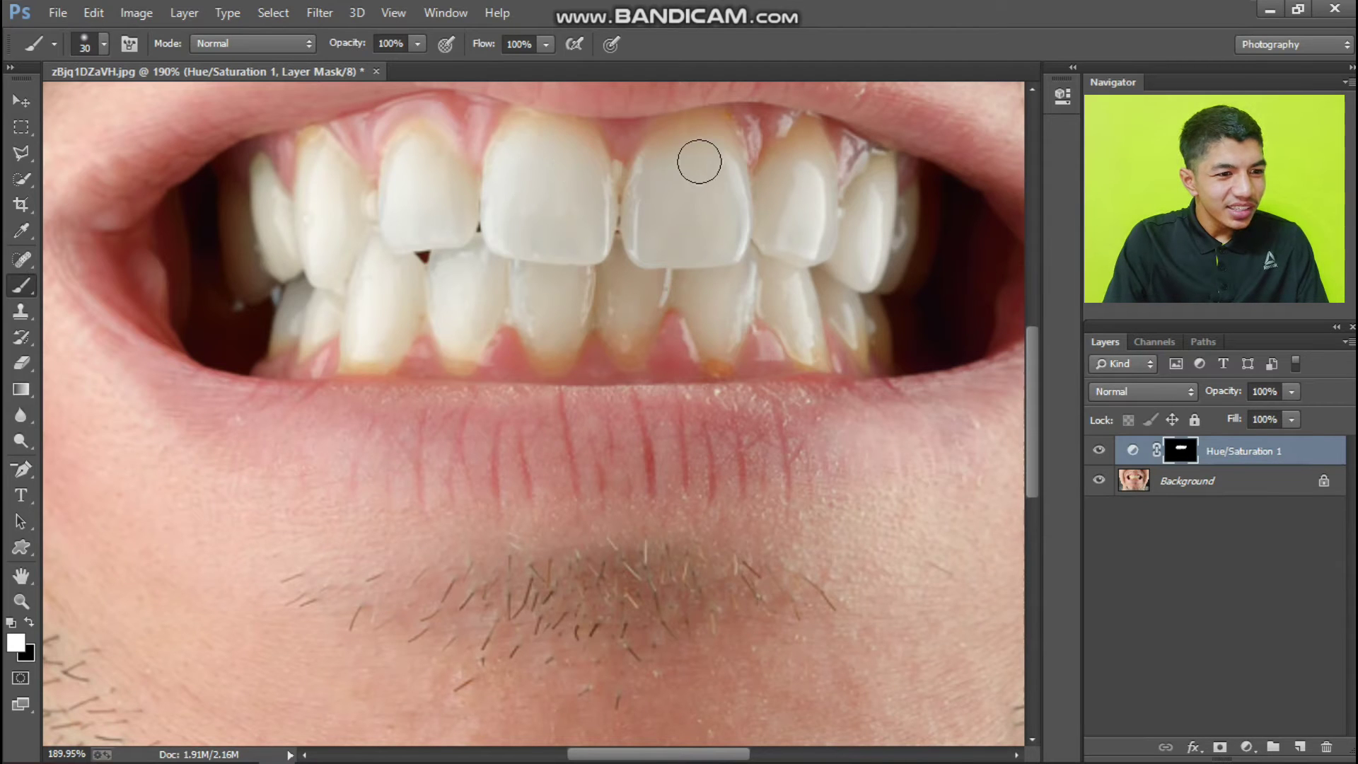
scroll(651, 311, "down", 2)
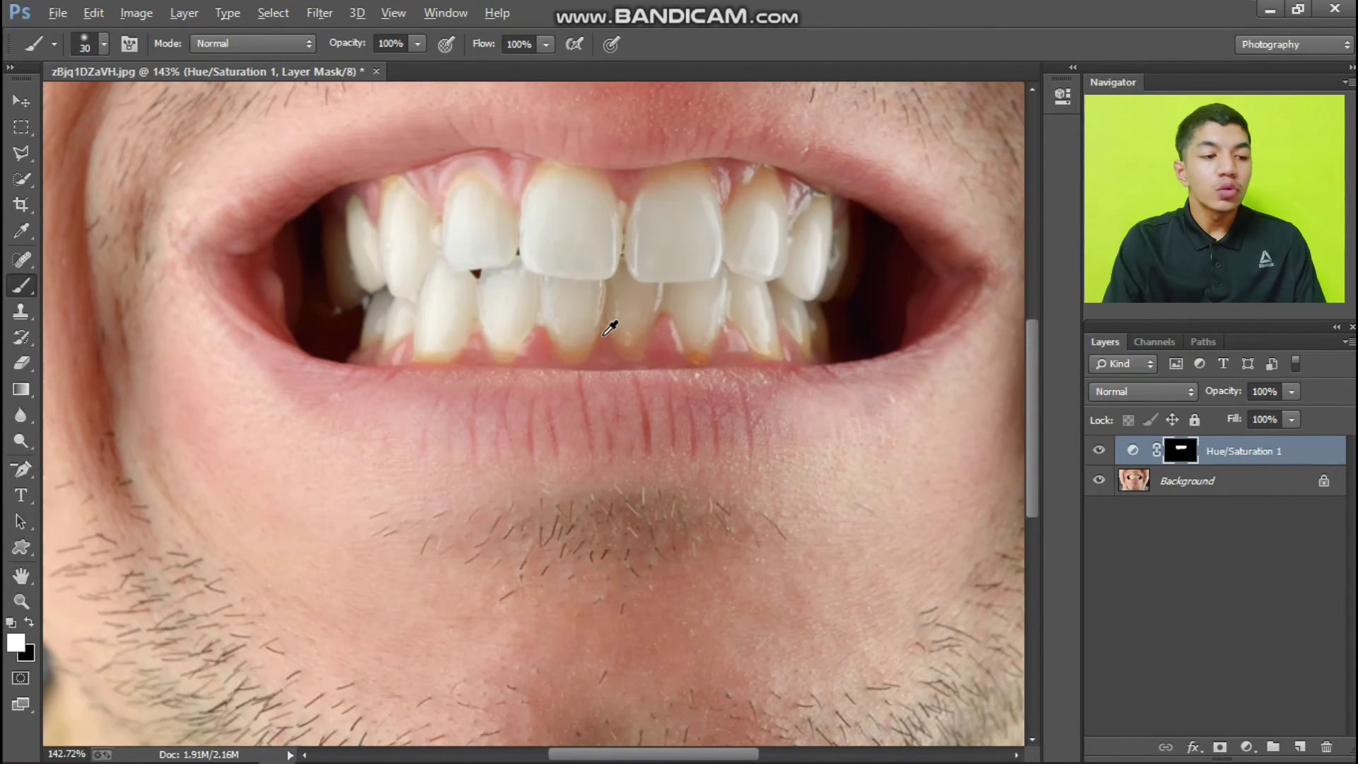
scroll(592, 310, "up", 1)
scroll(555, 231, "down", 2)
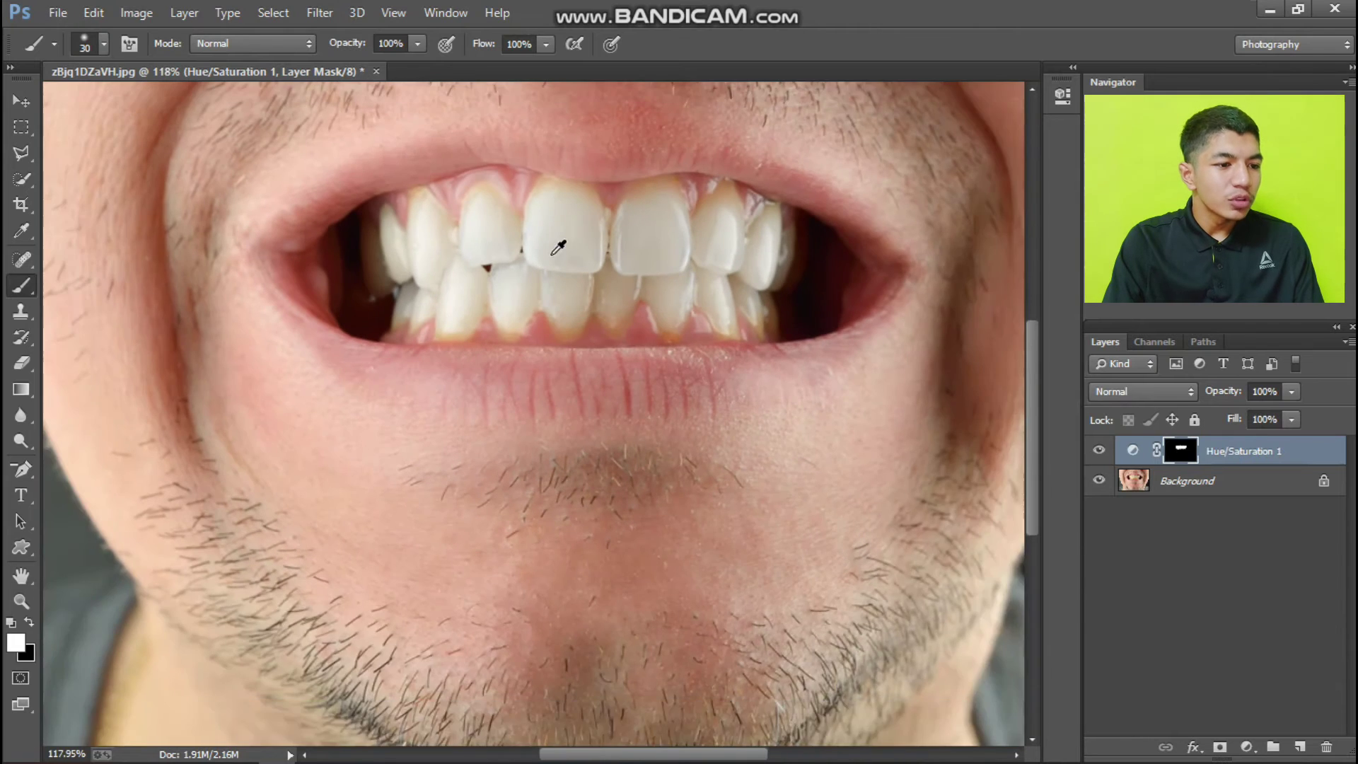
scroll(556, 222, "up", 2)
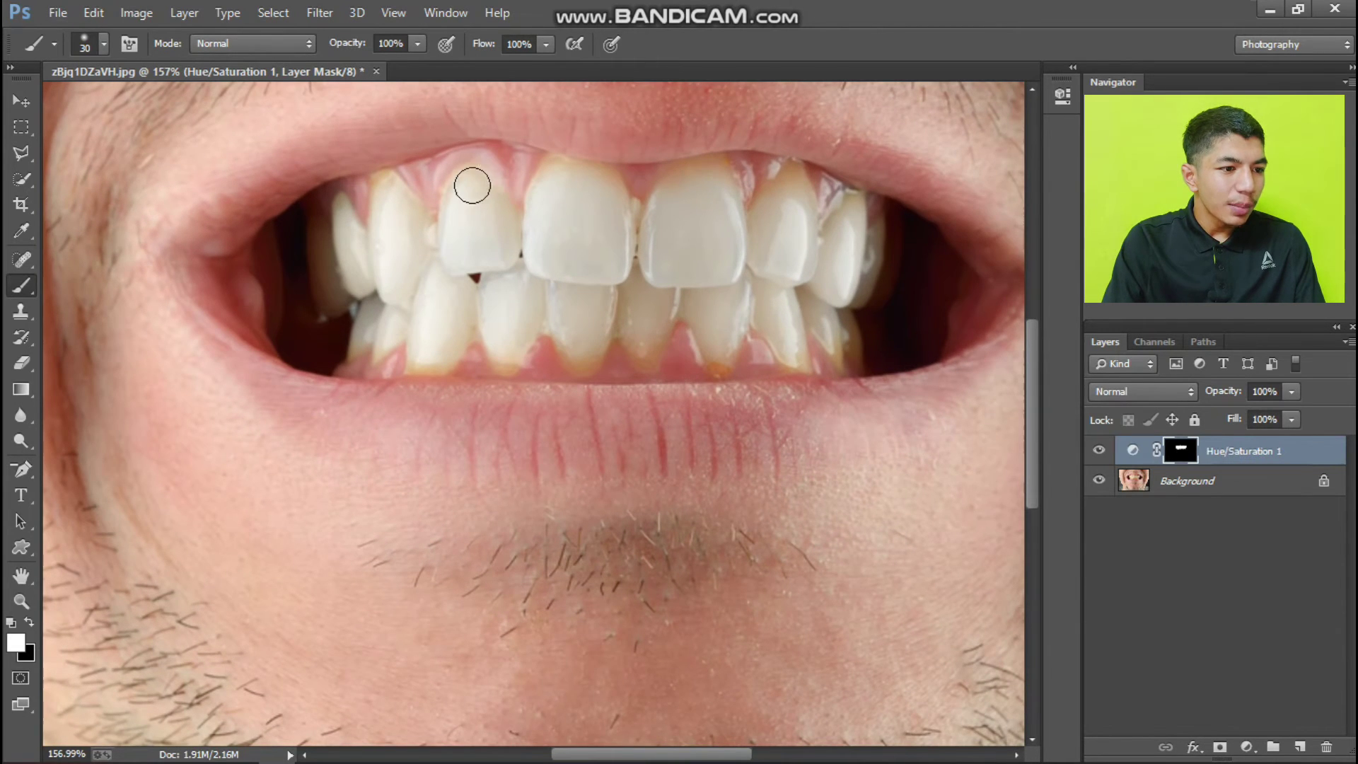
scroll(467, 205, "down", 3)
scroll(405, 189, "up", 1)
scroll(585, 340, "down", 1)
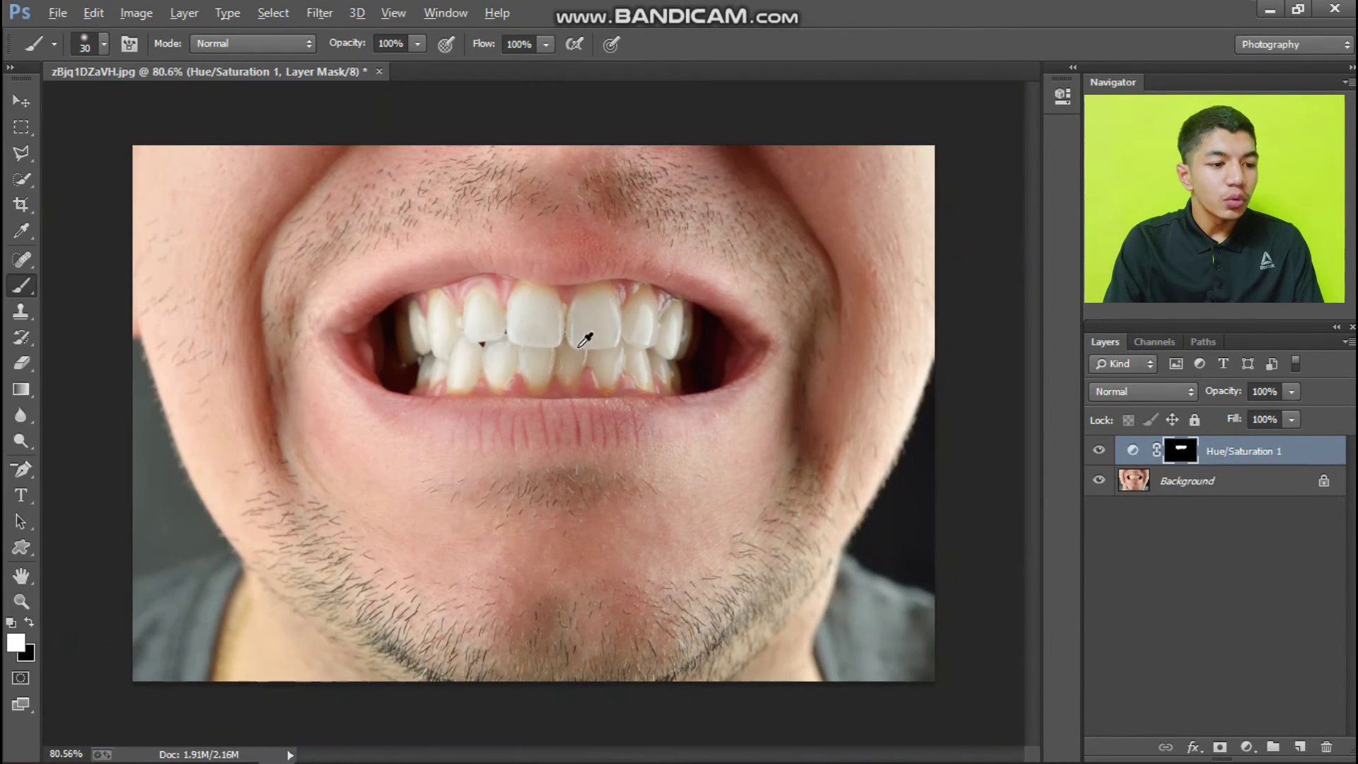
scroll(571, 341, "up", 2)
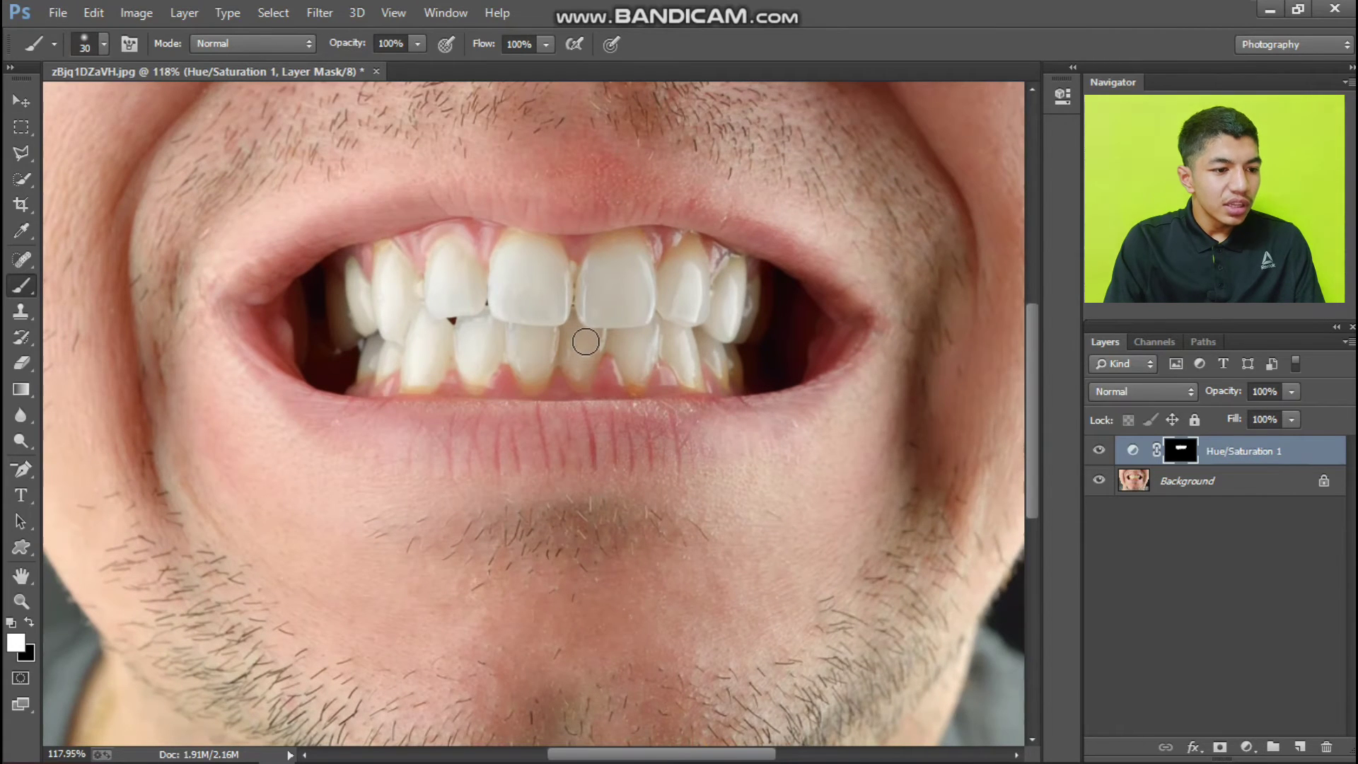
scroll(573, 341, "down", 2)
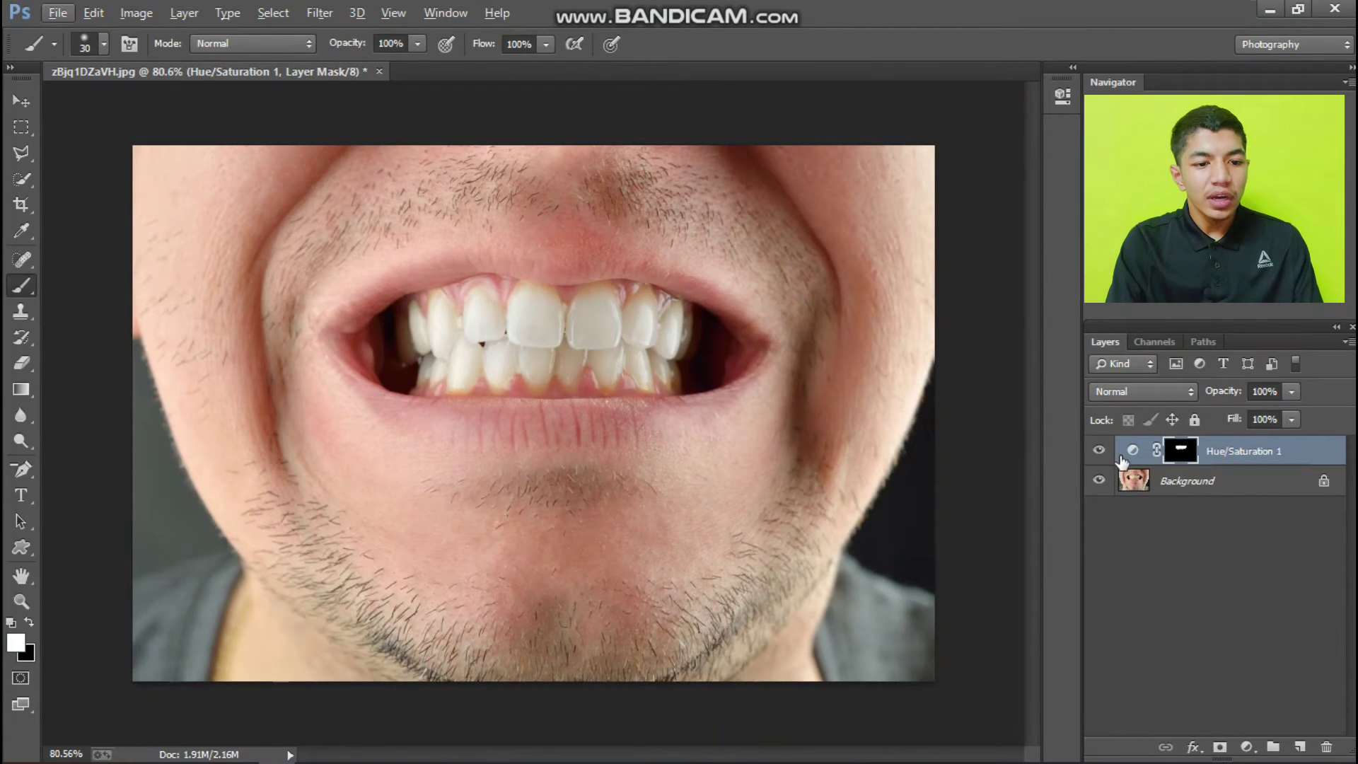
Reopen the Hue/Saturation settings, target Yellows, and nudge the yellow range slightly toward green.
double_click(1132, 450)
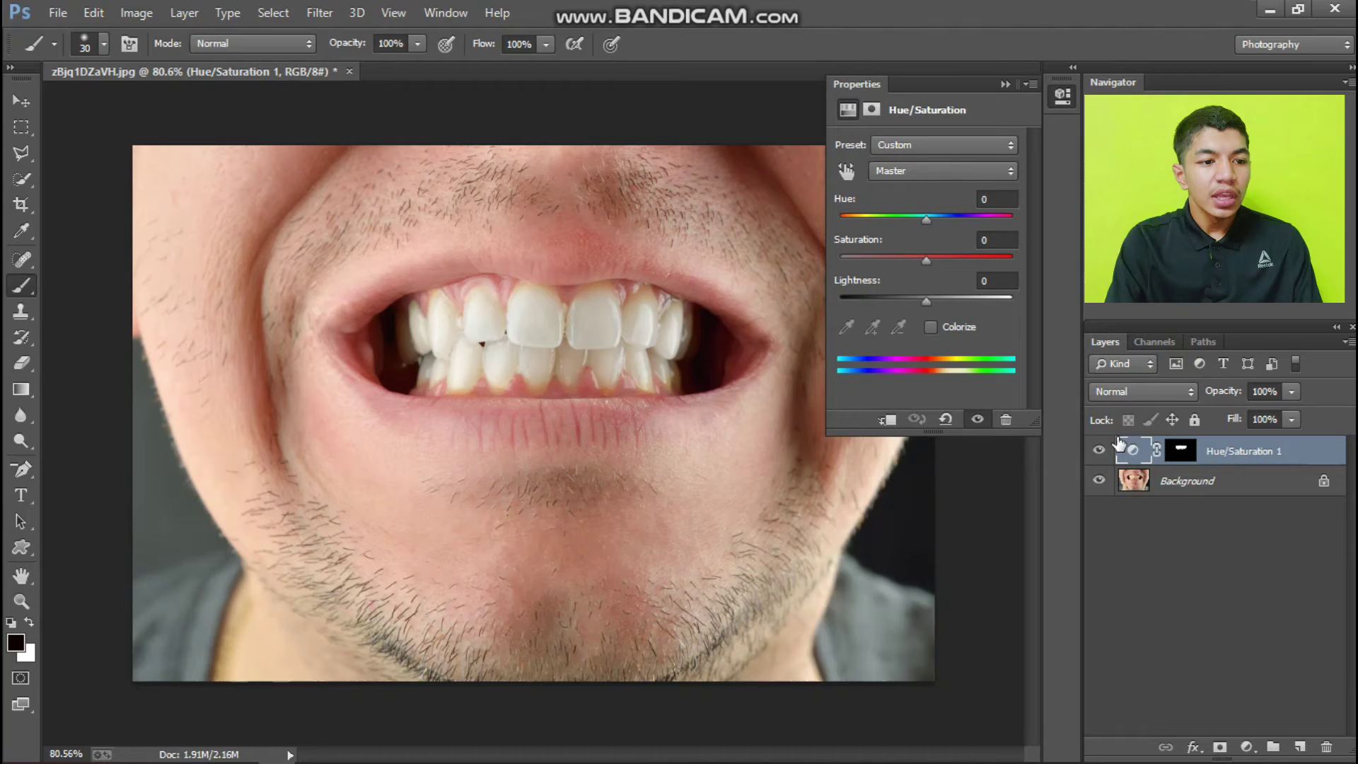
left_click(897, 173)
left_click(904, 238)
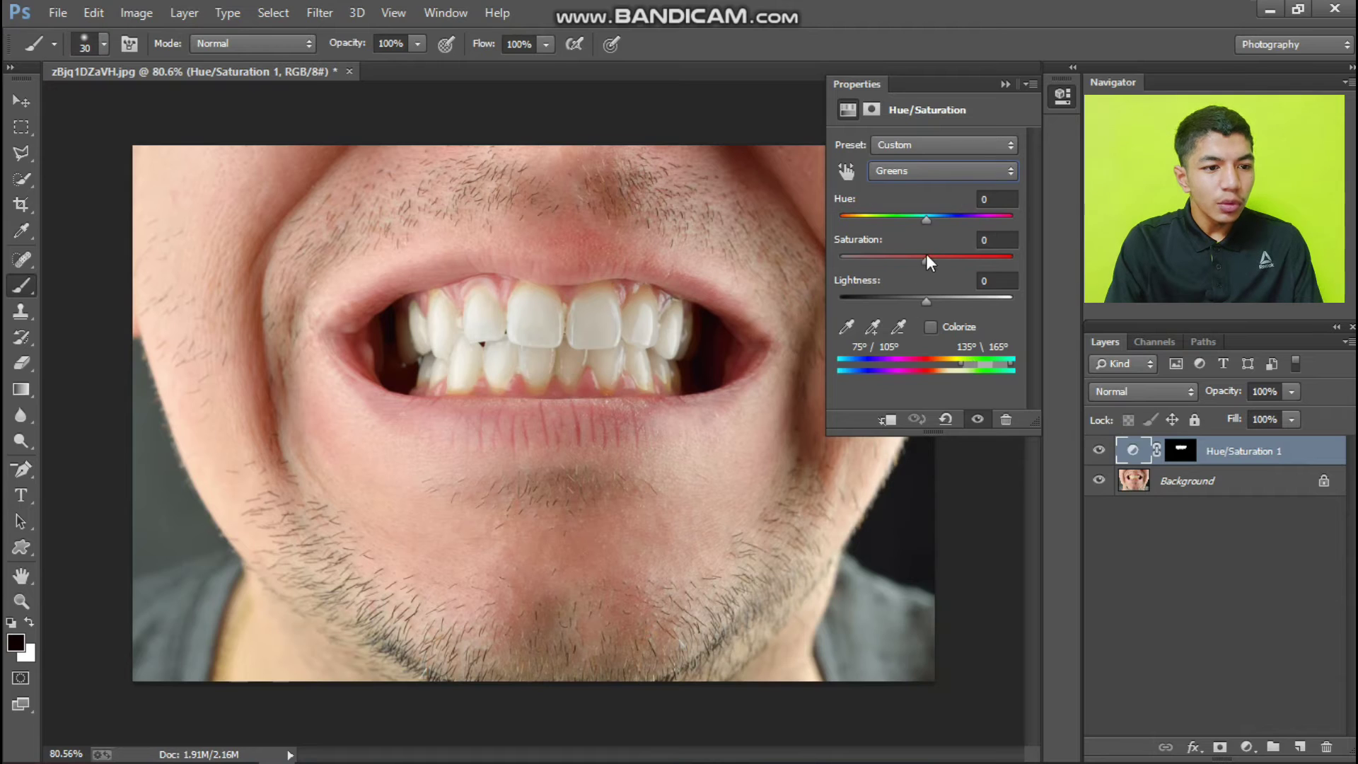
left_click(903, 171)
left_click(904, 232)
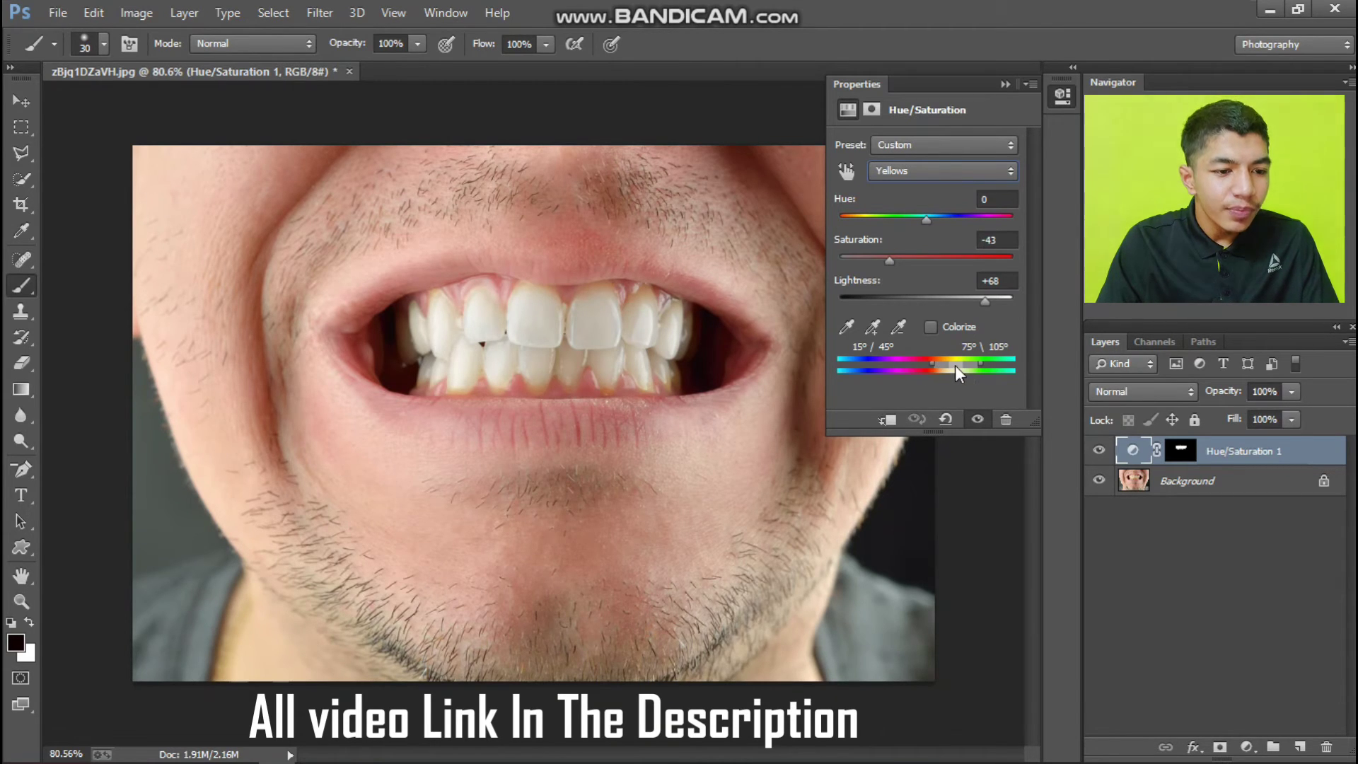
left_click(953, 364)
mouse_move(951, 363)
left_mouse_down()
mouse_move(941, 355)
mouse_move(949, 364)
left_mouse_up()
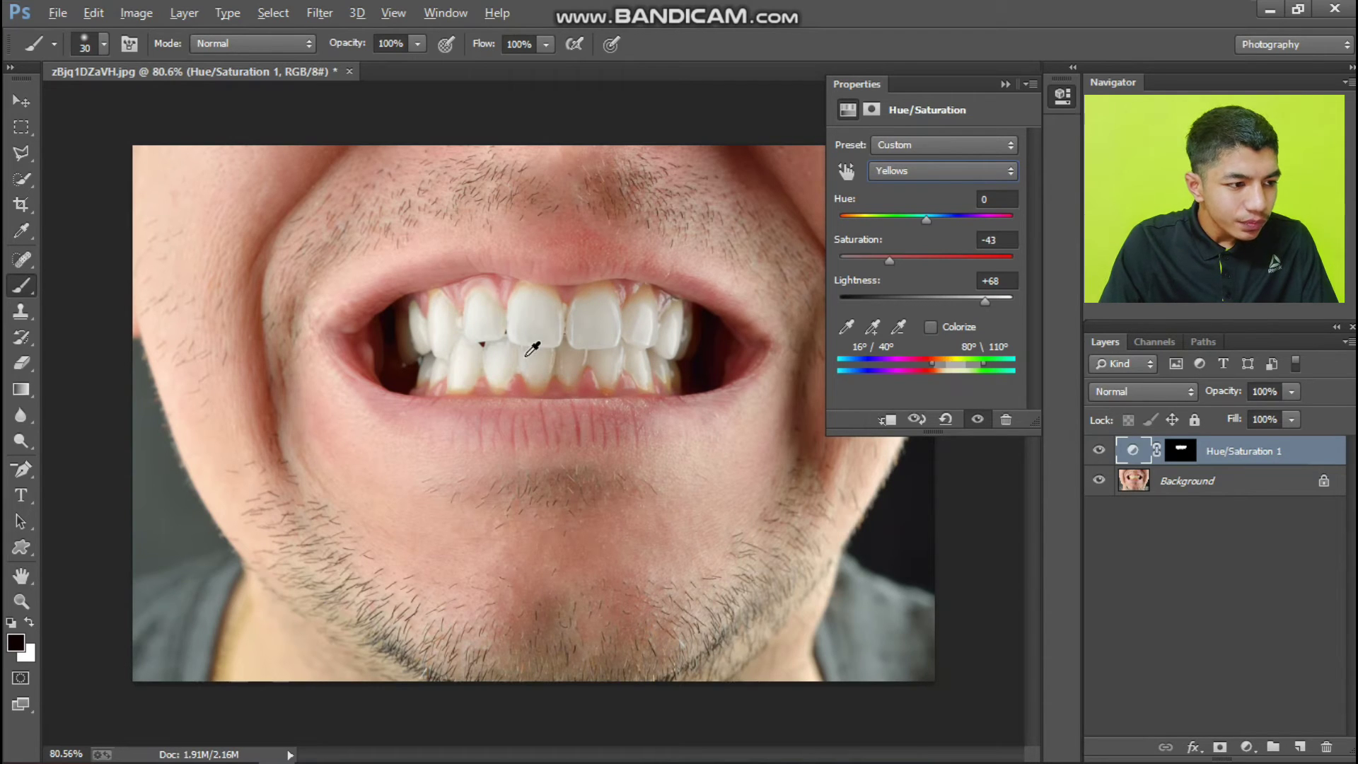
key("alt")
Zoom in on the teeth and widen the Yellows range to 6°/34°–78°\108°.
left_click(21, 101)
scroll(576, 334, "up", 2)
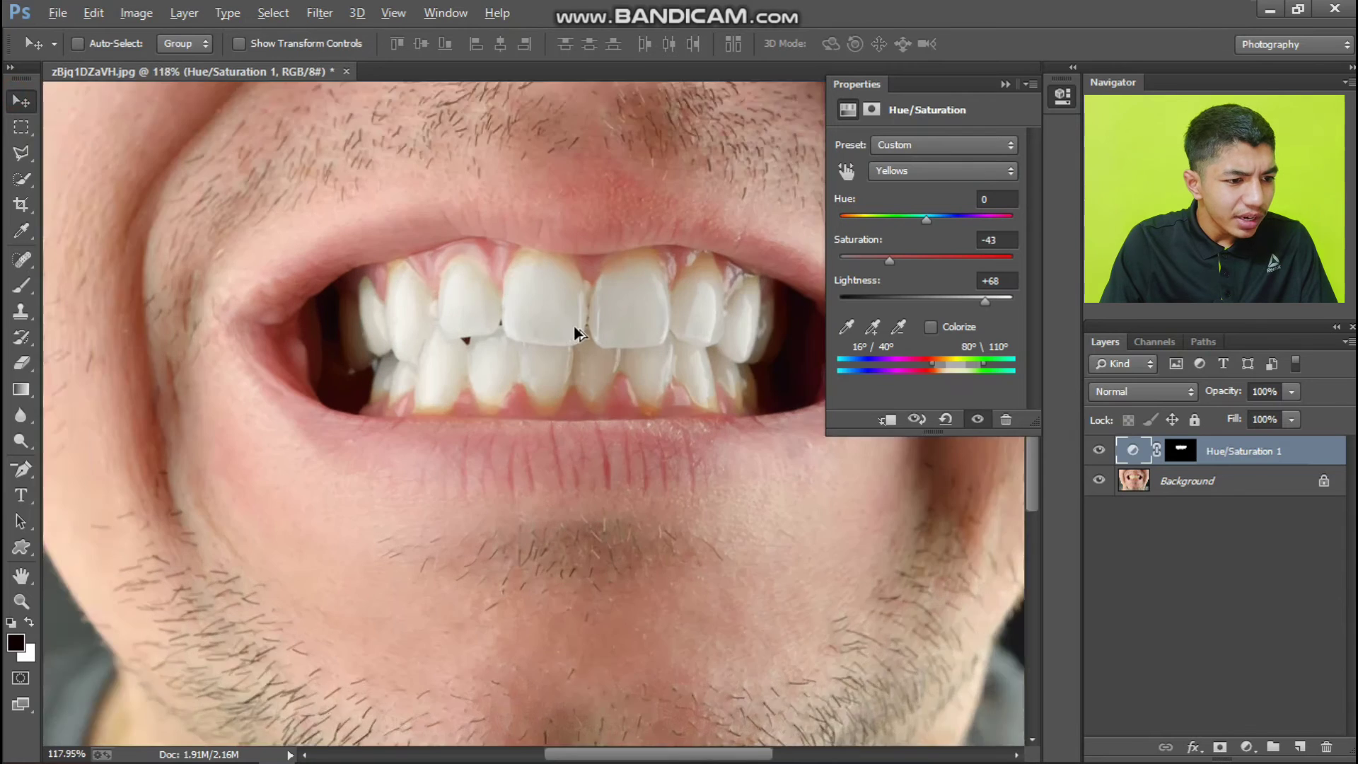
scroll(576, 334, "up", 2)
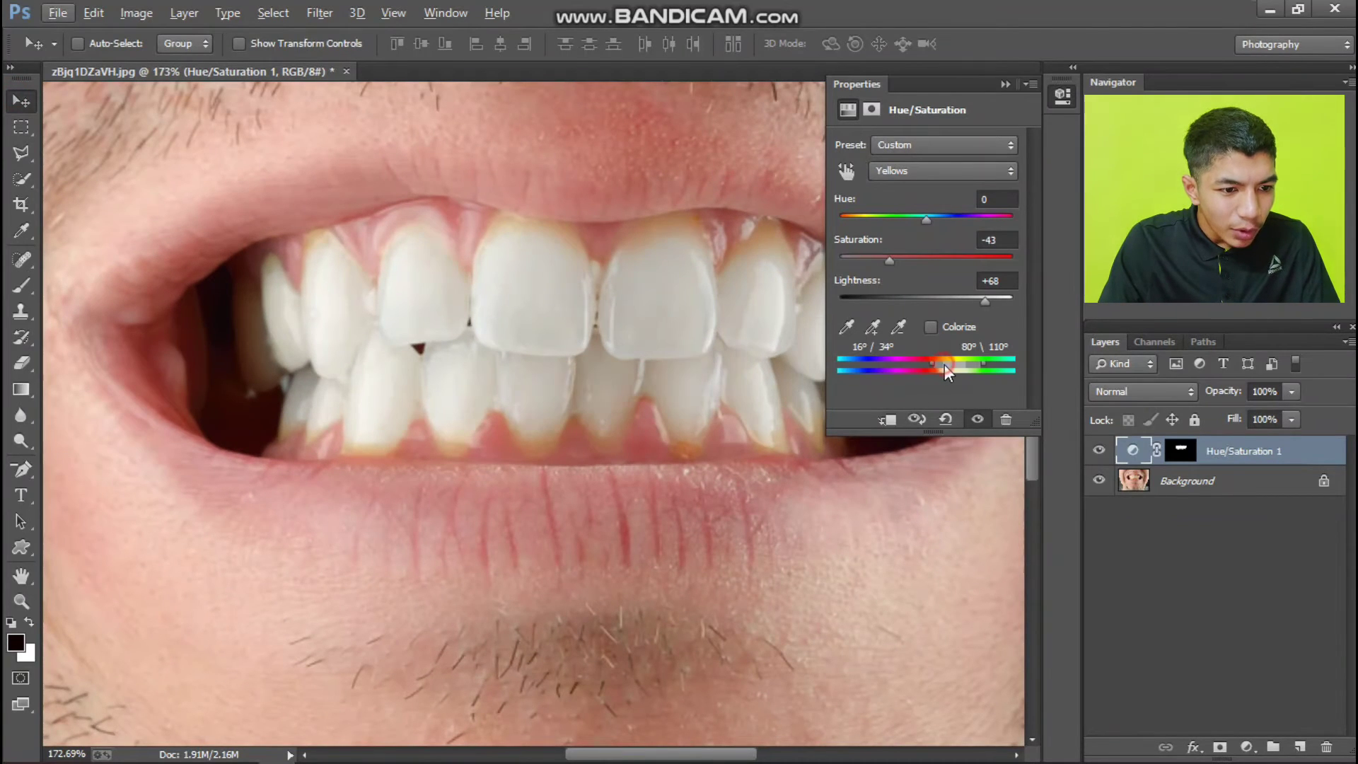
key("alt")
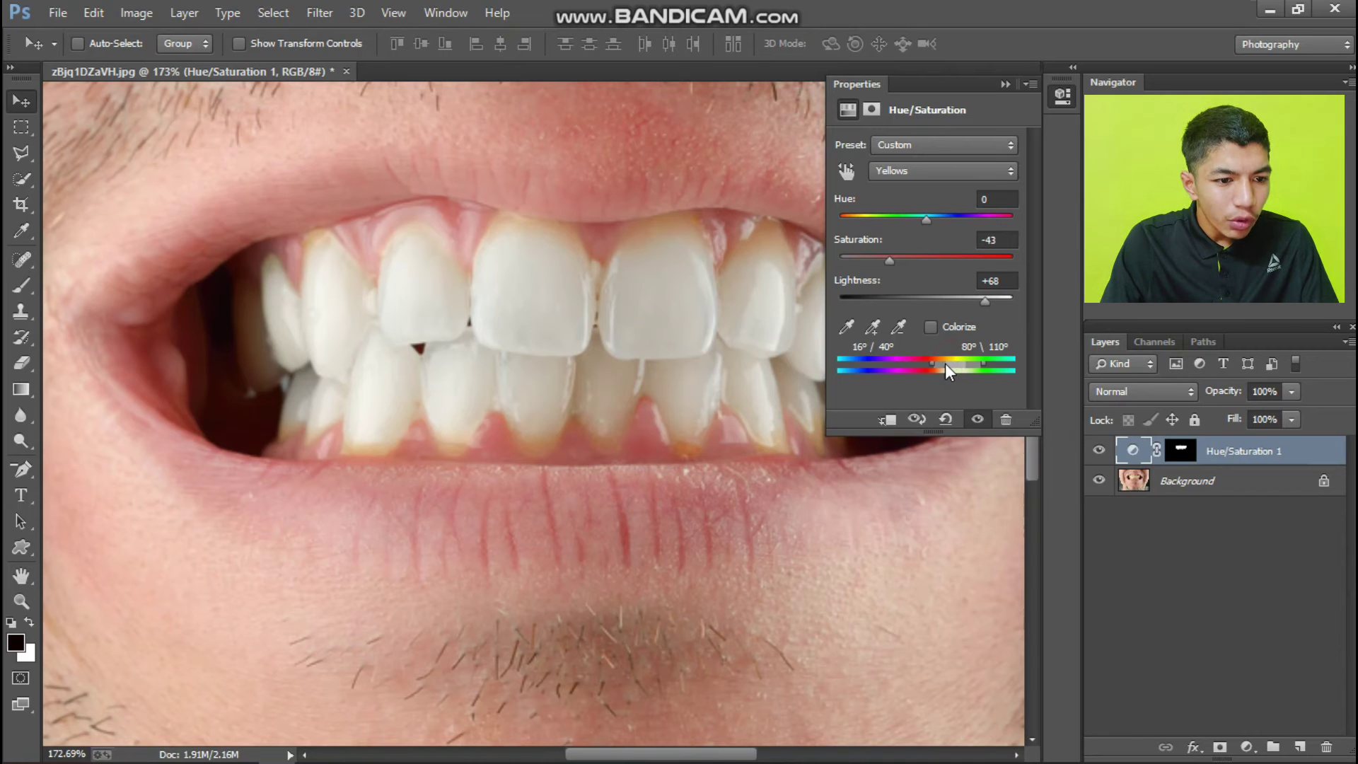
mouse_move(948, 364)
left_mouse_down()
mouse_move(927, 369)
mouse_move(957, 377)
mouse_move(929, 367)
left_mouse_up()
scroll(729, 346, "down", 3)
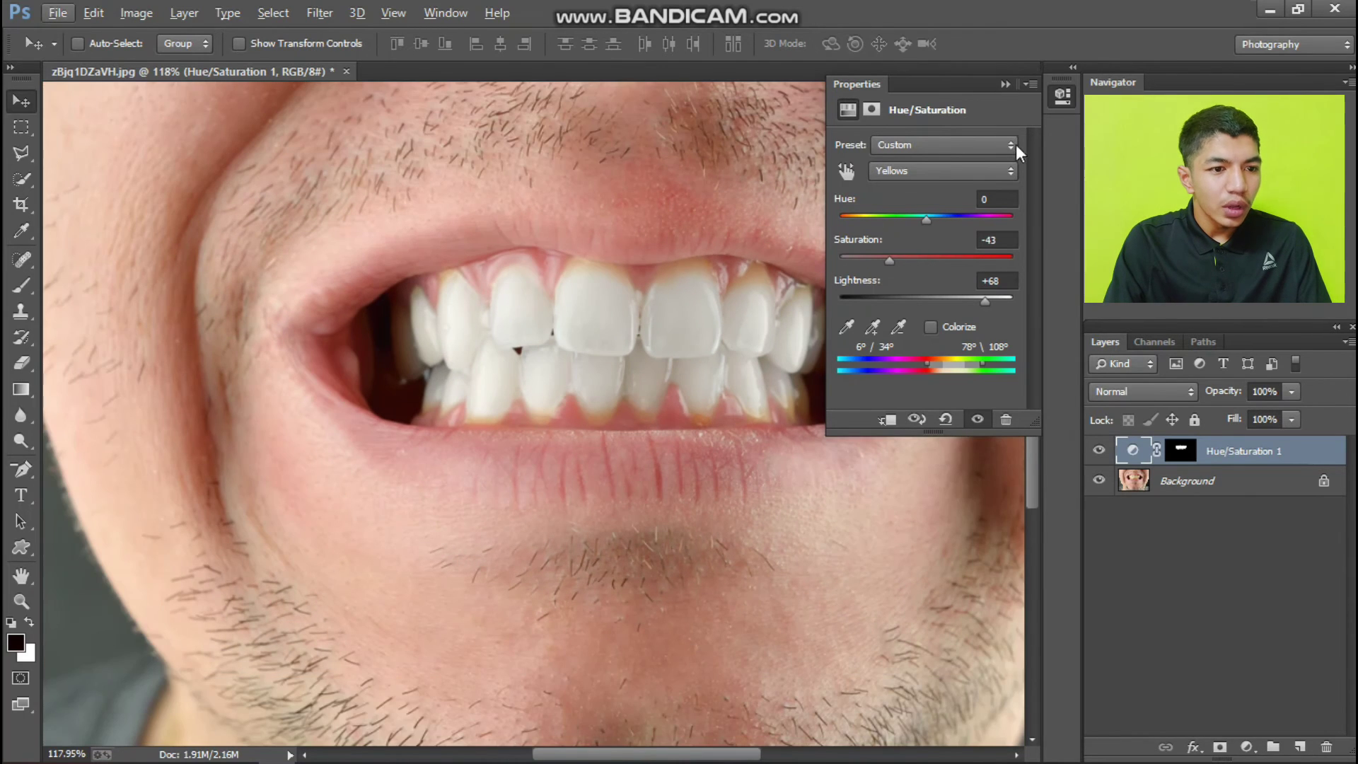
left_click(1005, 84)
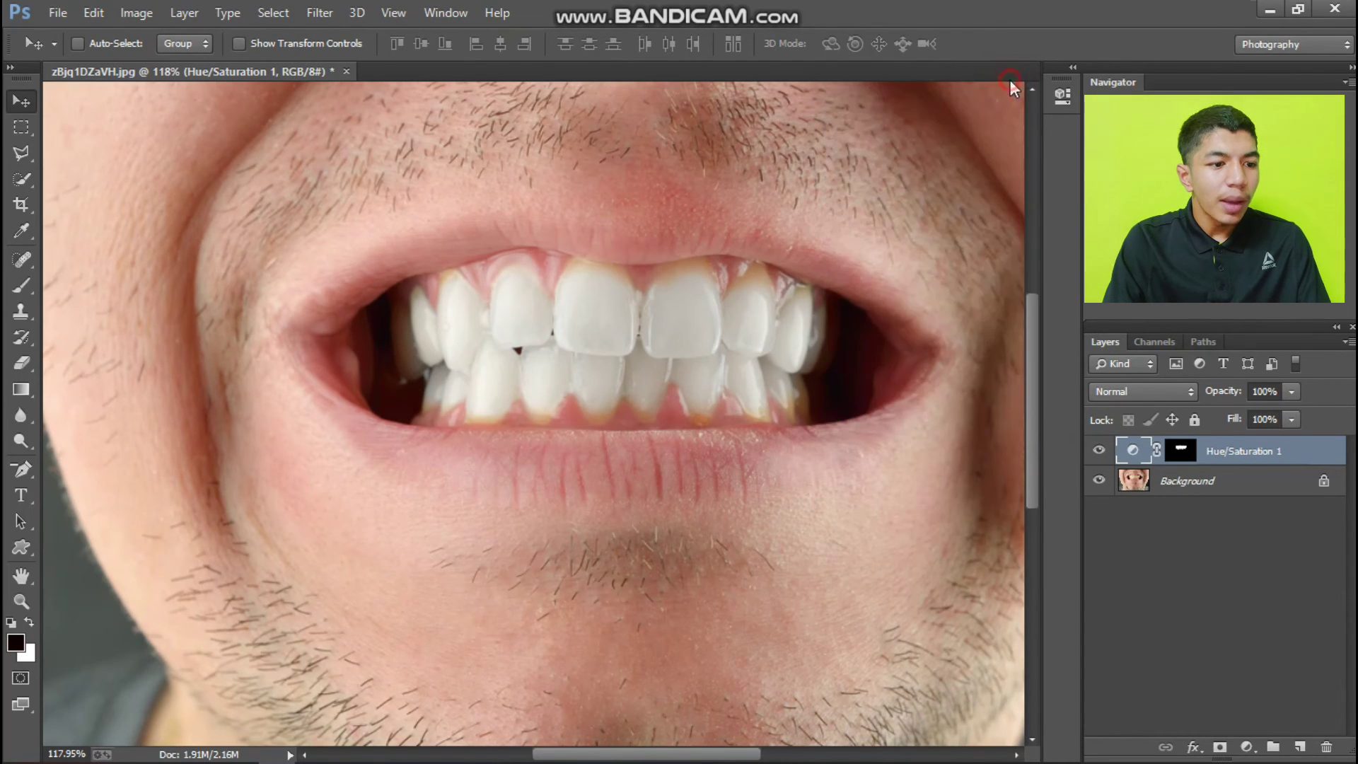
scroll(790, 322, "down", 1)
scroll(790, 321, "down", 1)
key("alt")
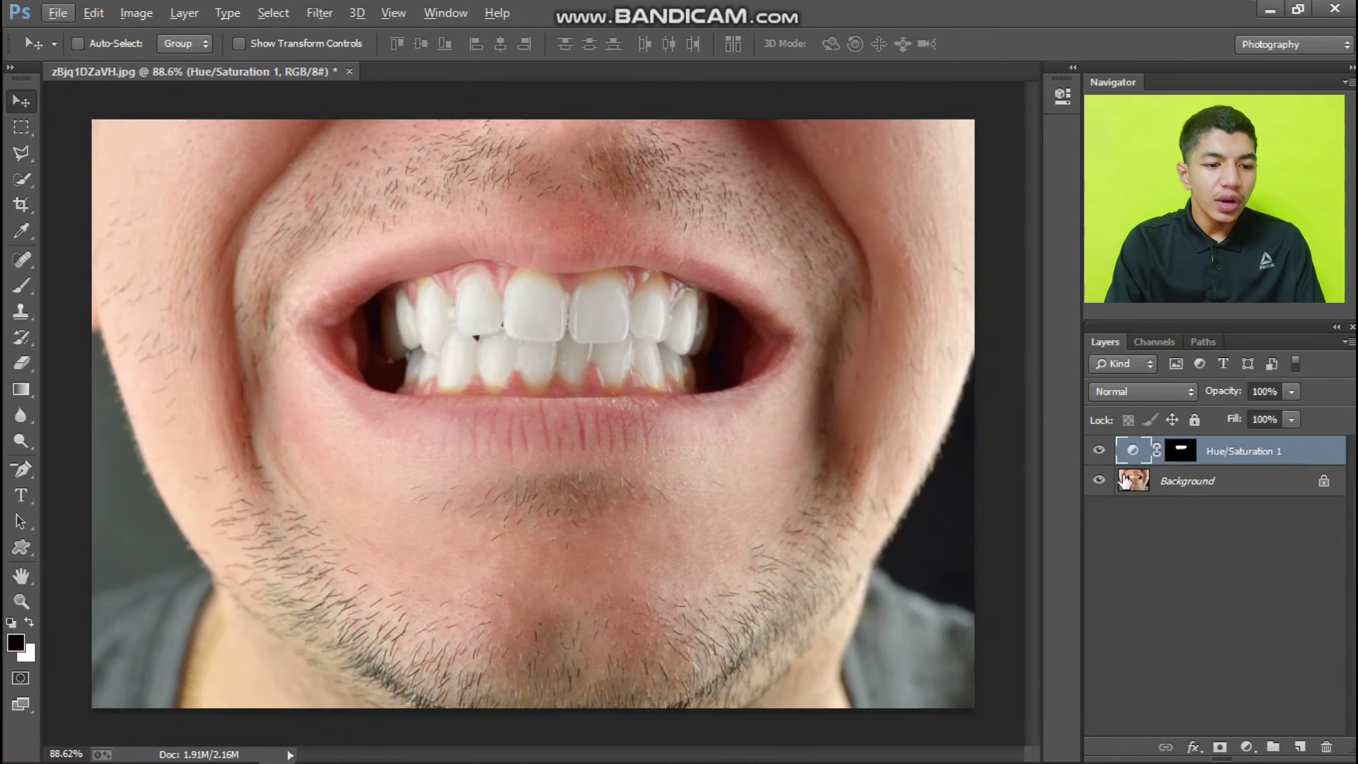
left_click(1100, 453)
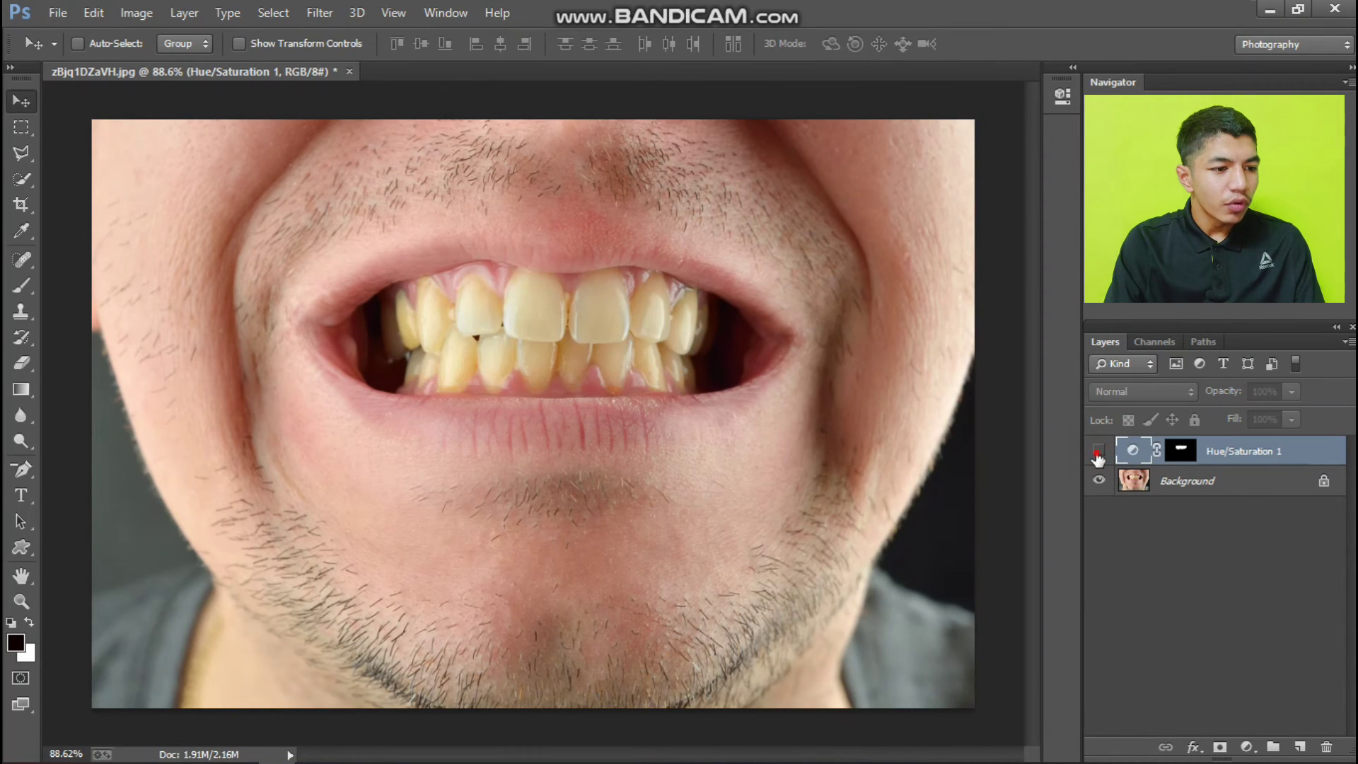
left_click(1098, 453)
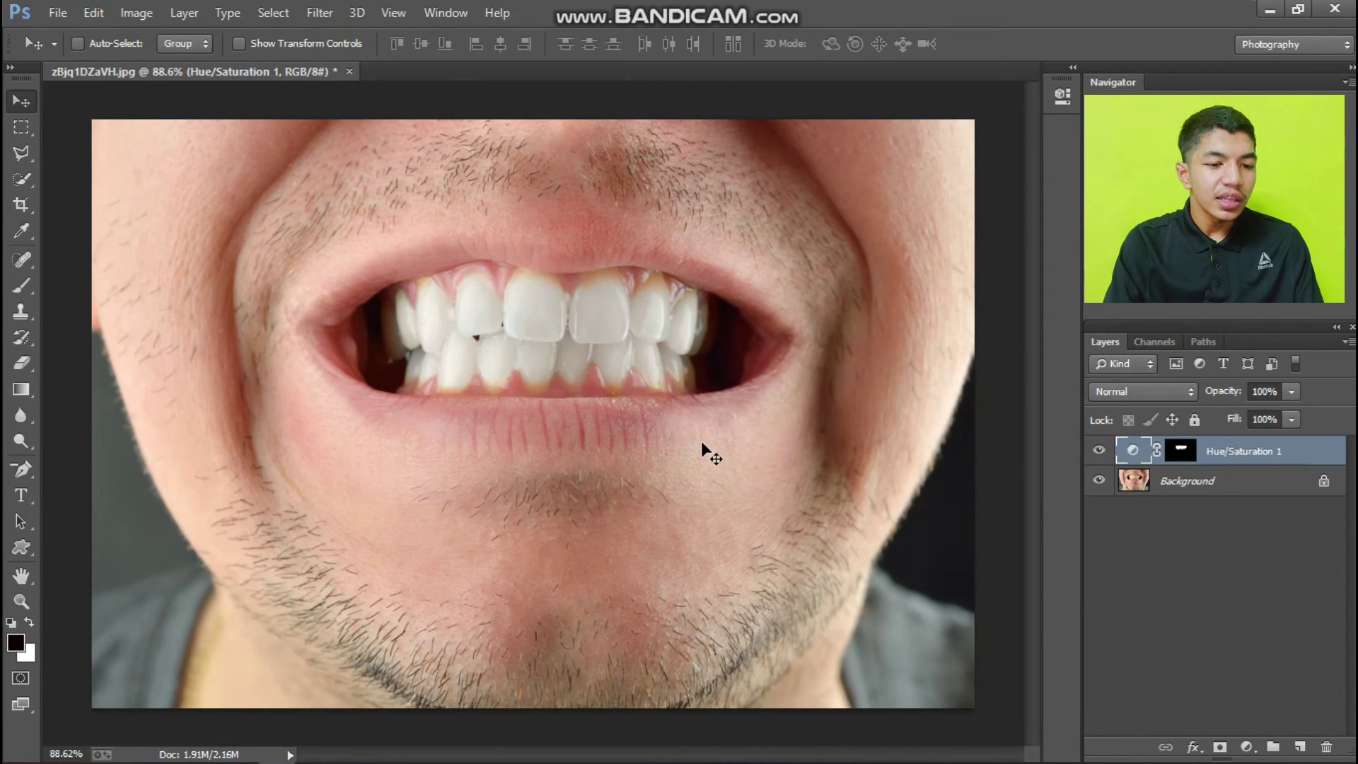
left_click(1101, 451)
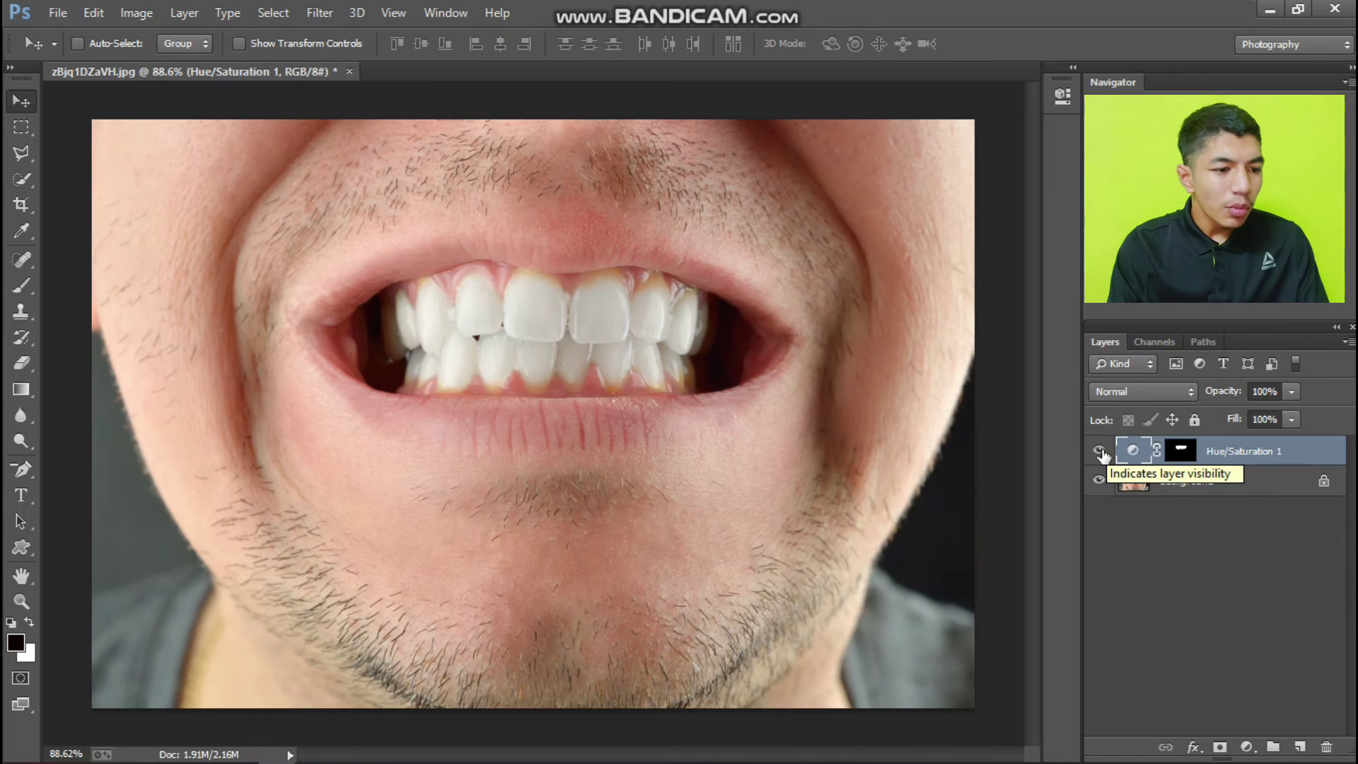
scroll(623, 431, "up", 1)
scroll(566, 389, "up", 1)
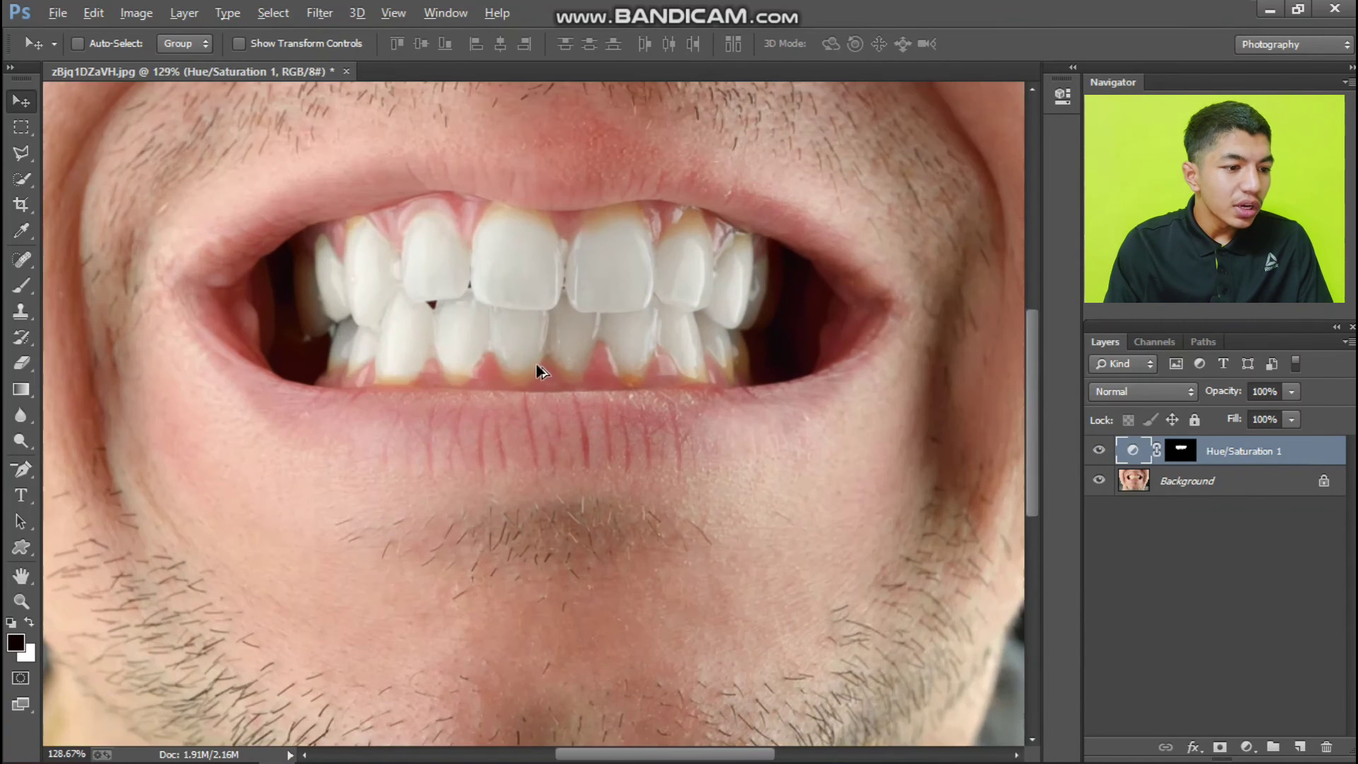
scroll(517, 346, "up", 1)
scroll(617, 328, "down", 1)
scroll(634, 328, "down", 1)
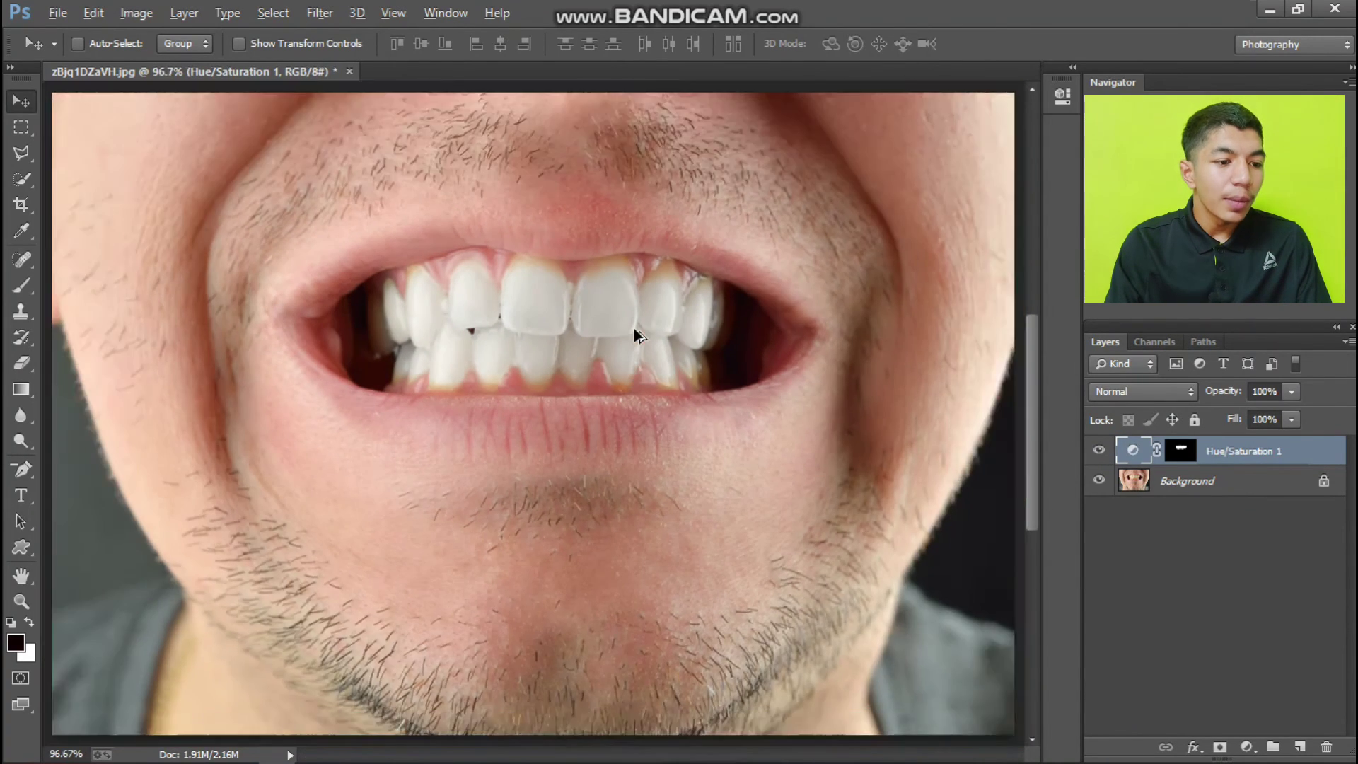
scroll(653, 311, "up", 2)
scroll(693, 248, "up", 1)
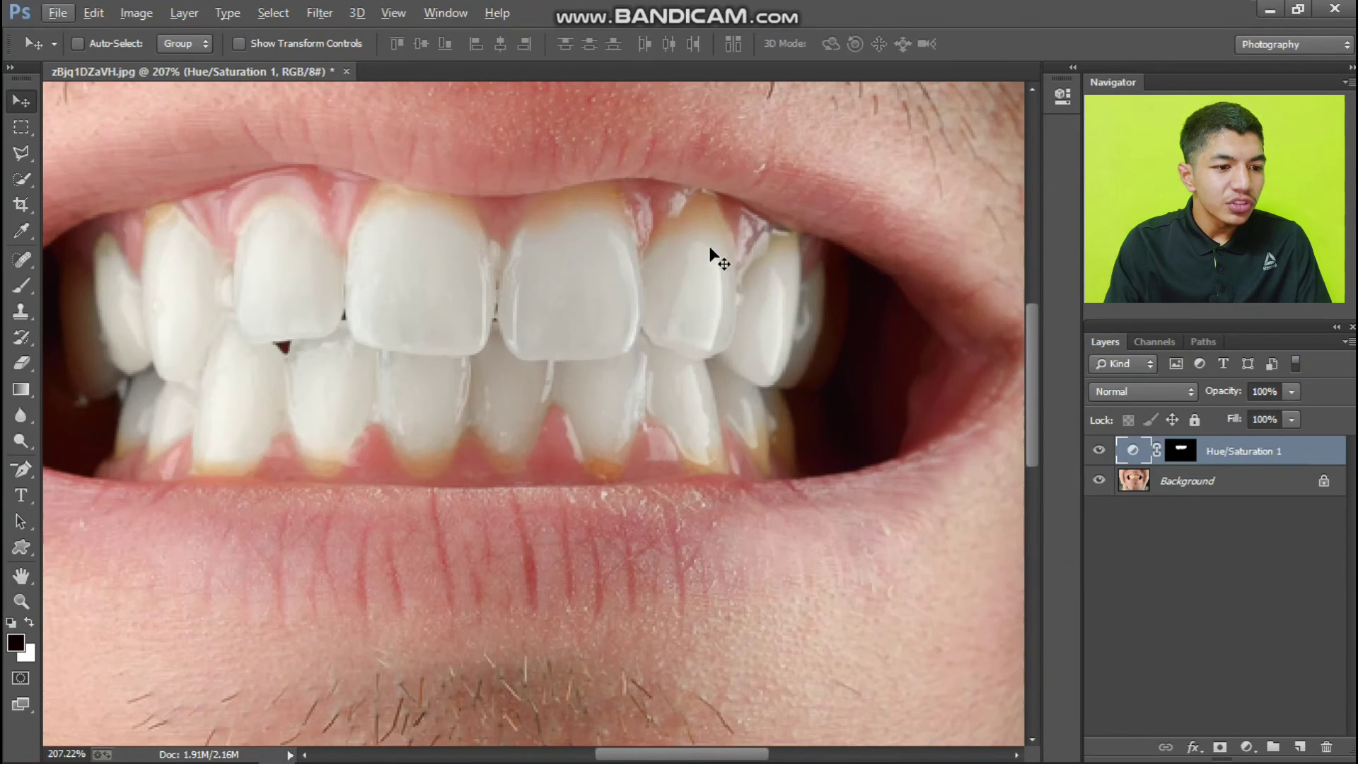
Set a white size-15 brush on the Hue/Saturation 1 mask to cover the missed tooth edges.
left_click(21, 285)
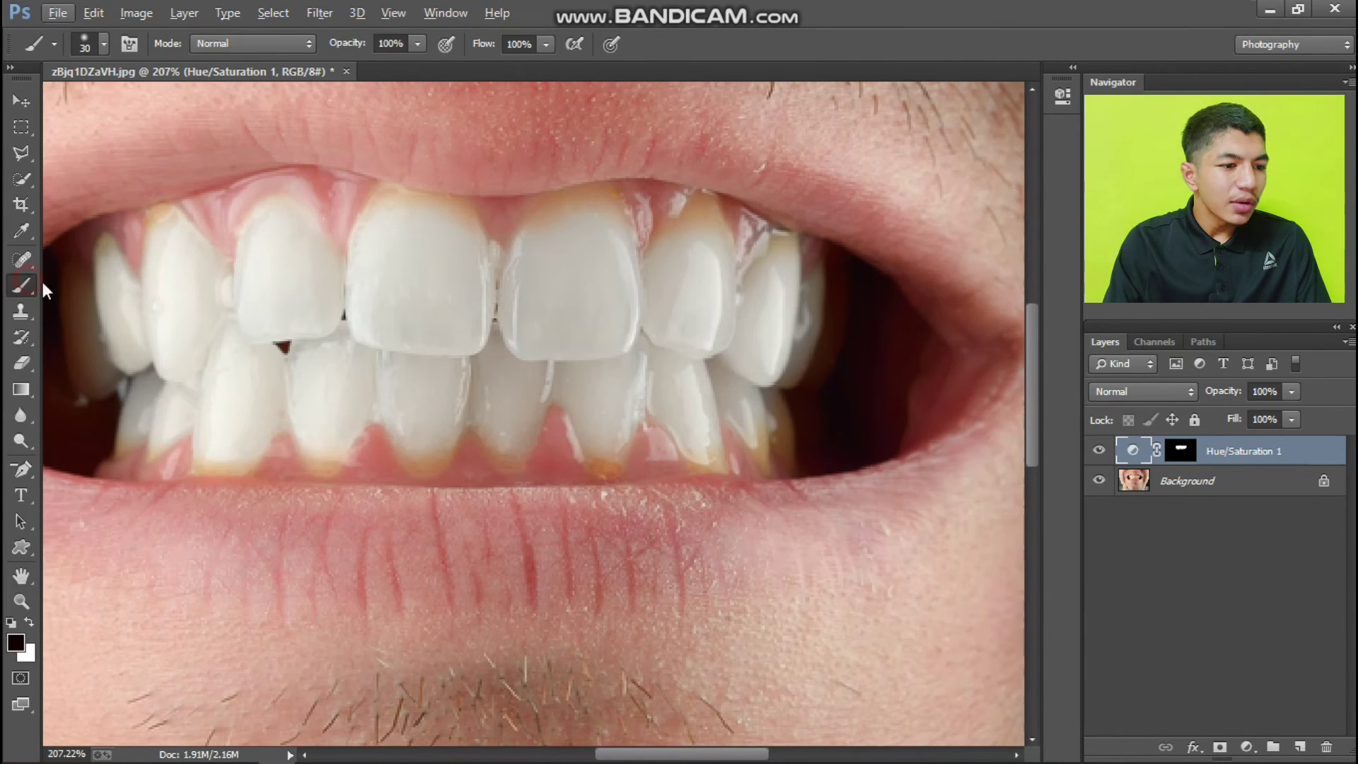
left_click(1180, 450)
key("x")
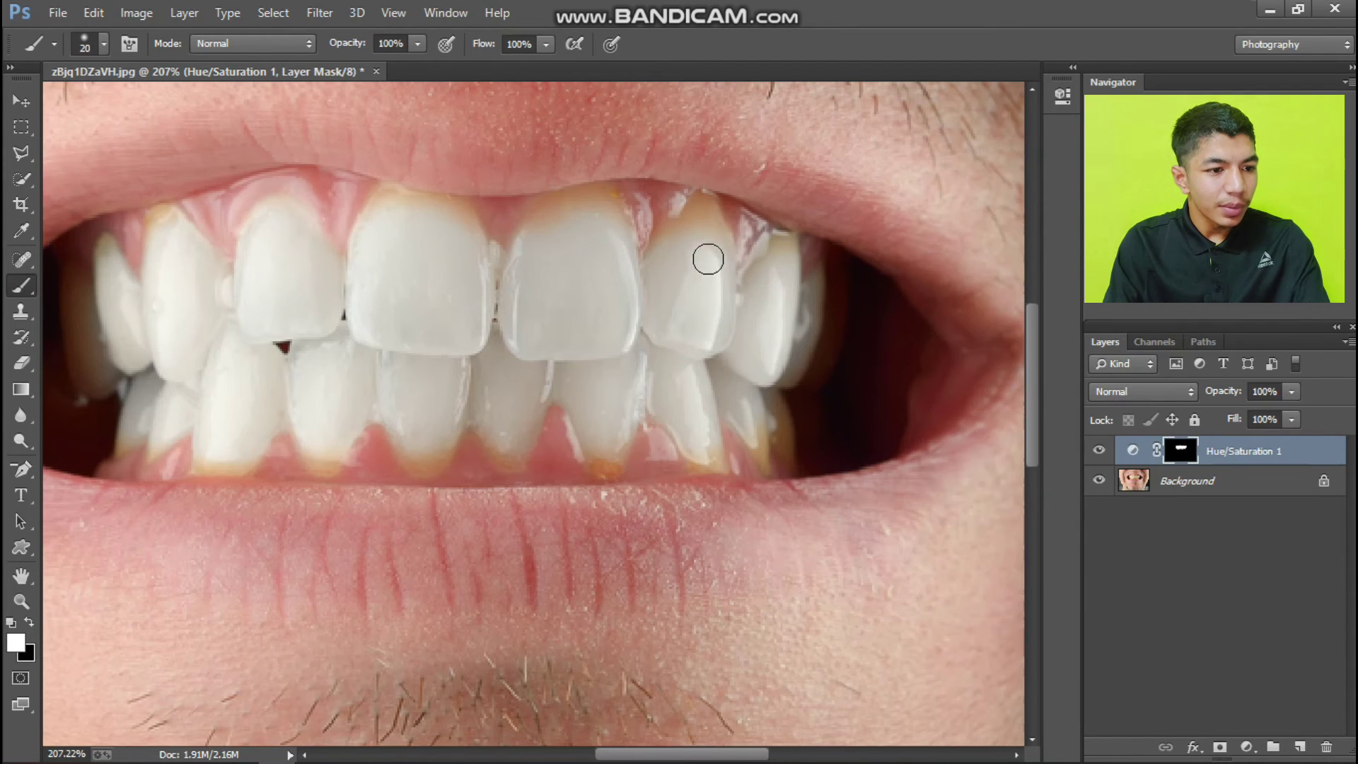
key("bracketleft")
key("bracketleft")
key("bracketleft")
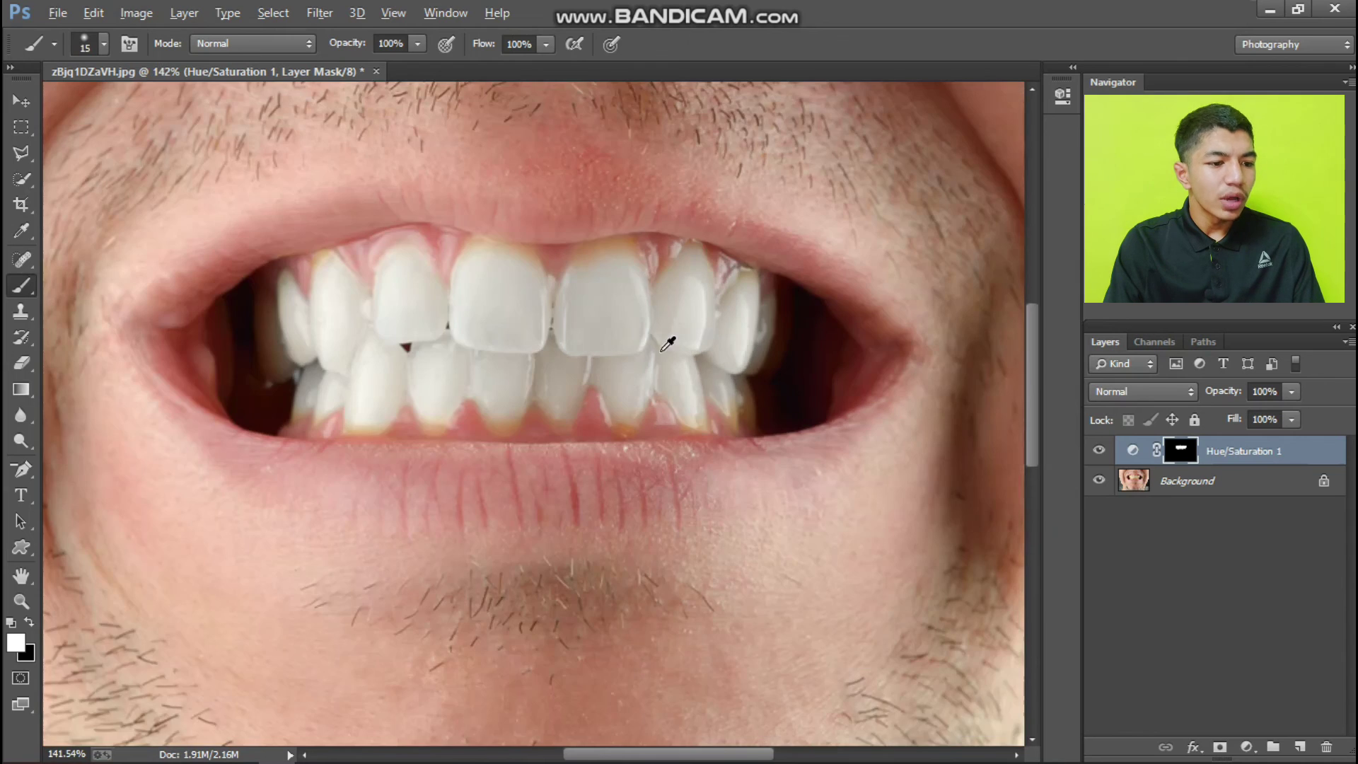
scroll(667, 339, "down", 1)
scroll(606, 385, "down", 1)
scroll(610, 388, "down", 1)
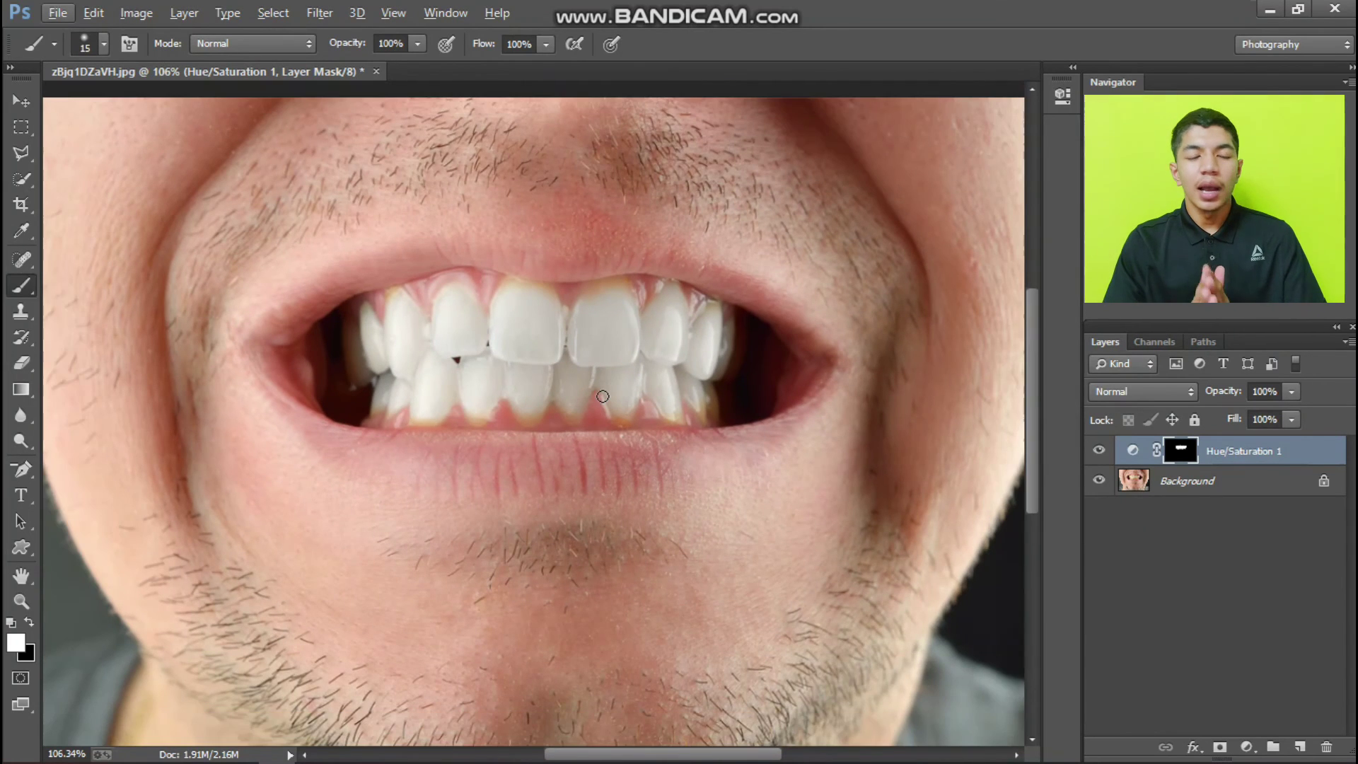